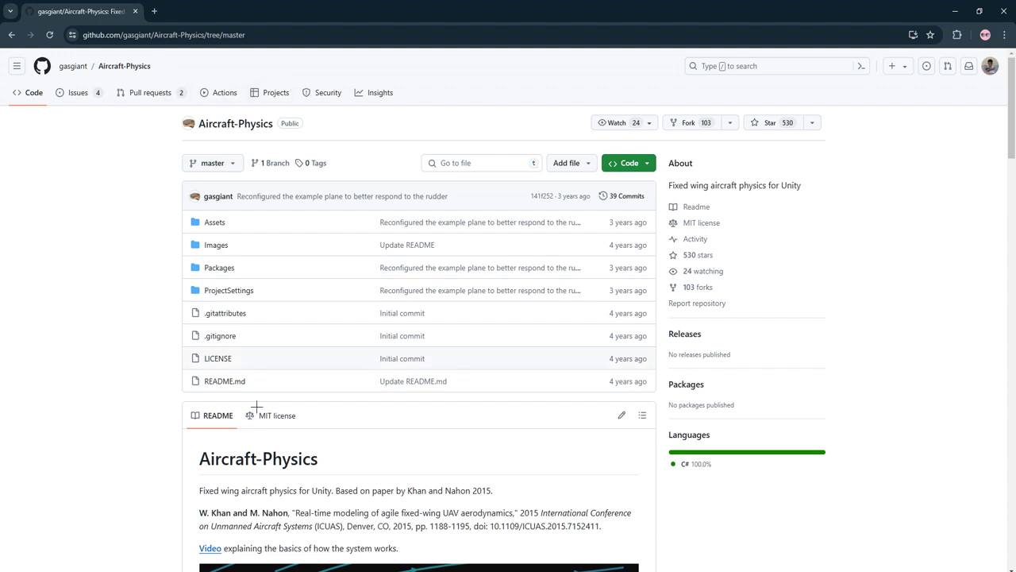
# Look over the Aircraft-Physics repository page, its web address, and the README's introduction, Getting started and Components sections
pyautogui.moveTo(198, 458); pyautogui.dragTo(369, 459)
pyautogui.scroll(-3, 368, 460)
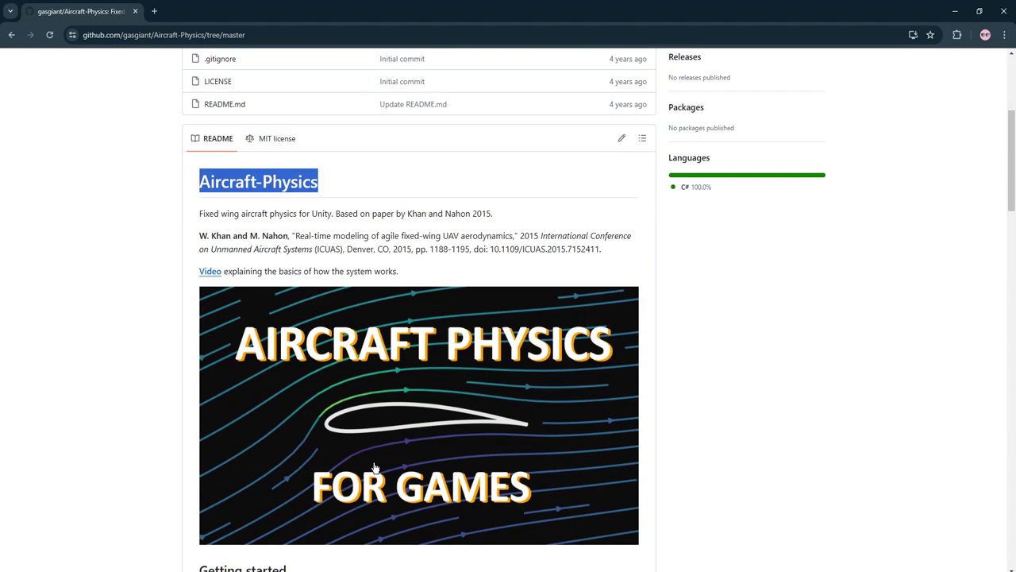
pyautogui.scroll(-6, 384, 452)
pyautogui.scroll(7, 384, 450)
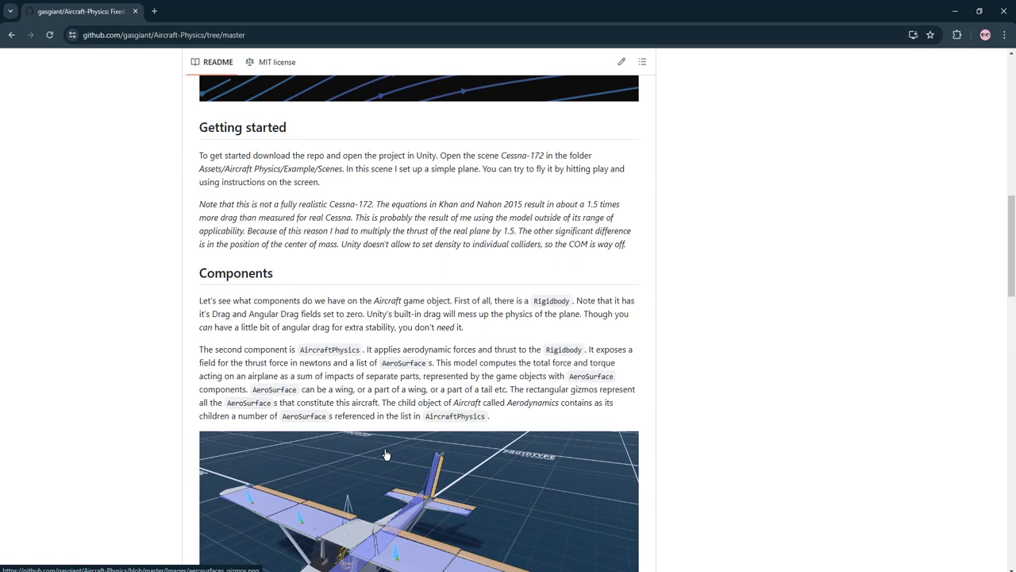
pyautogui.click(287, 29)
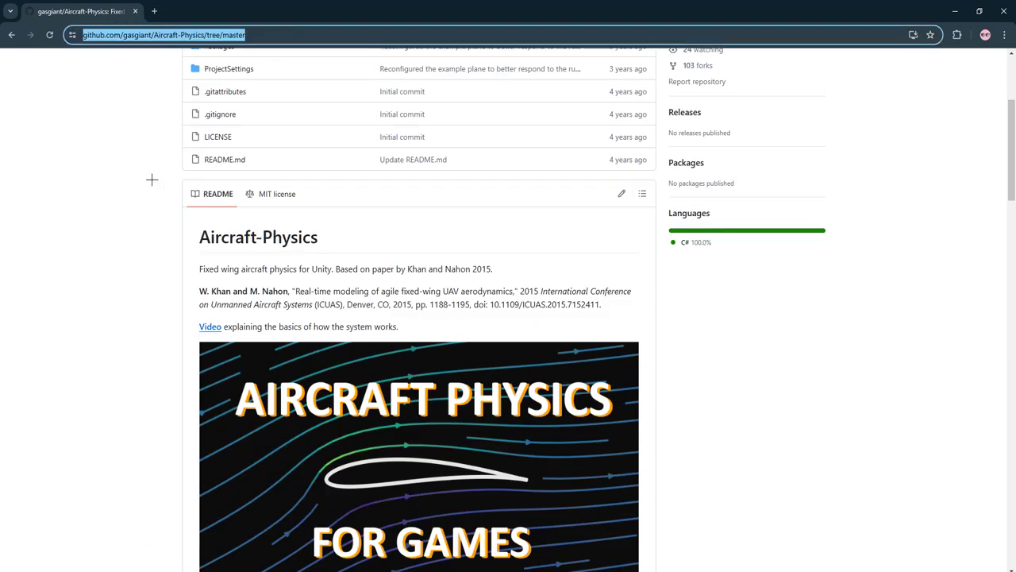
pyautogui.scroll(3, 115, 313)
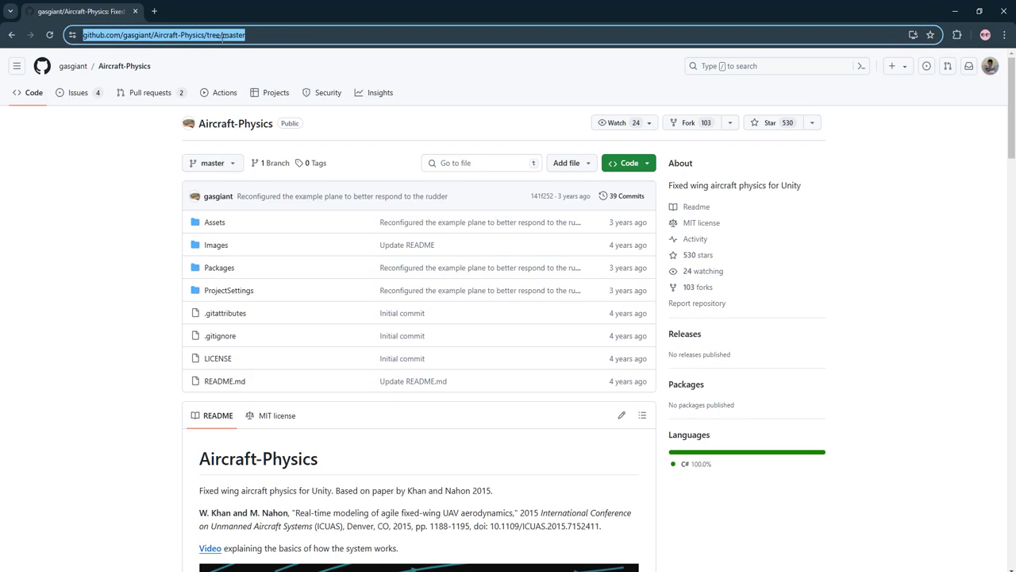
pyautogui.click(126, 230)
pyautogui.scroll(-4, 218, 226)
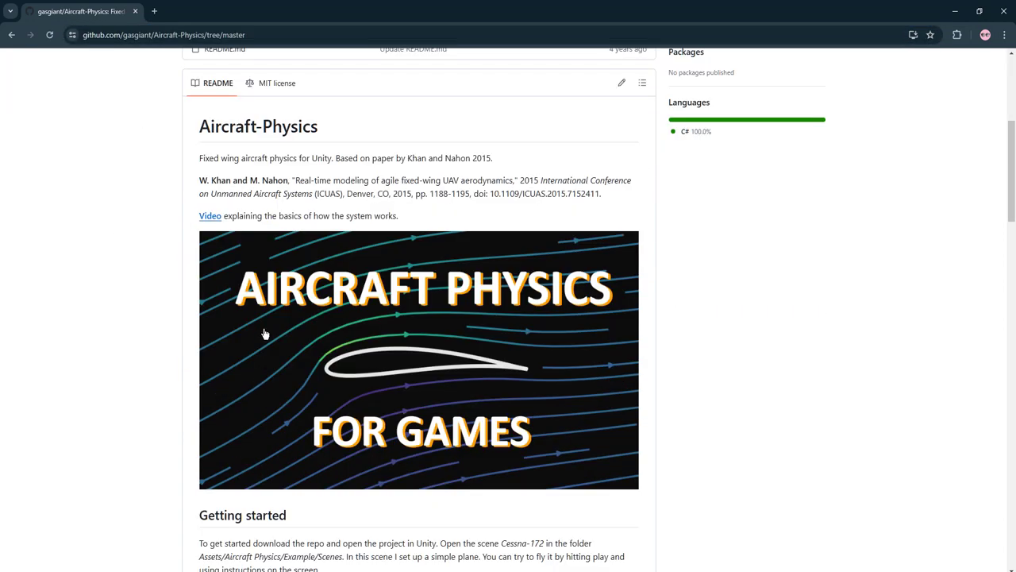
pyautogui.scroll(-15, 436, 388)
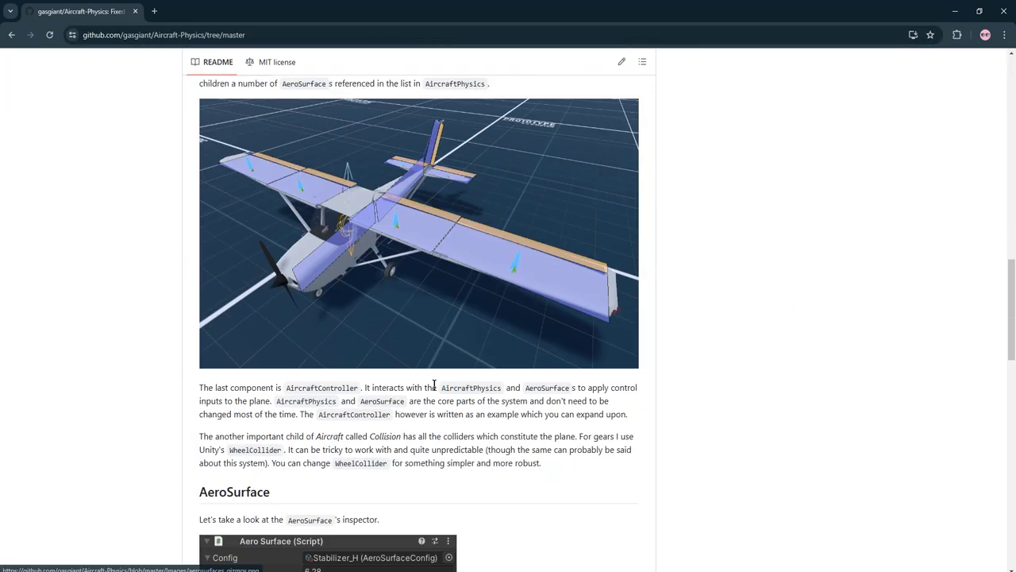
pyautogui.scroll(20, 439, 390)
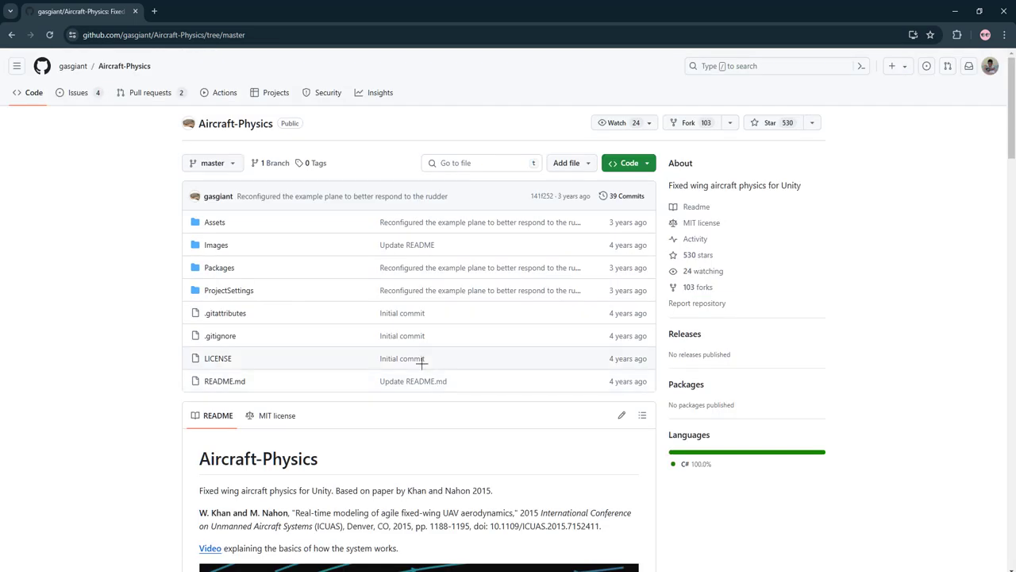
pyautogui.click(295, 35)
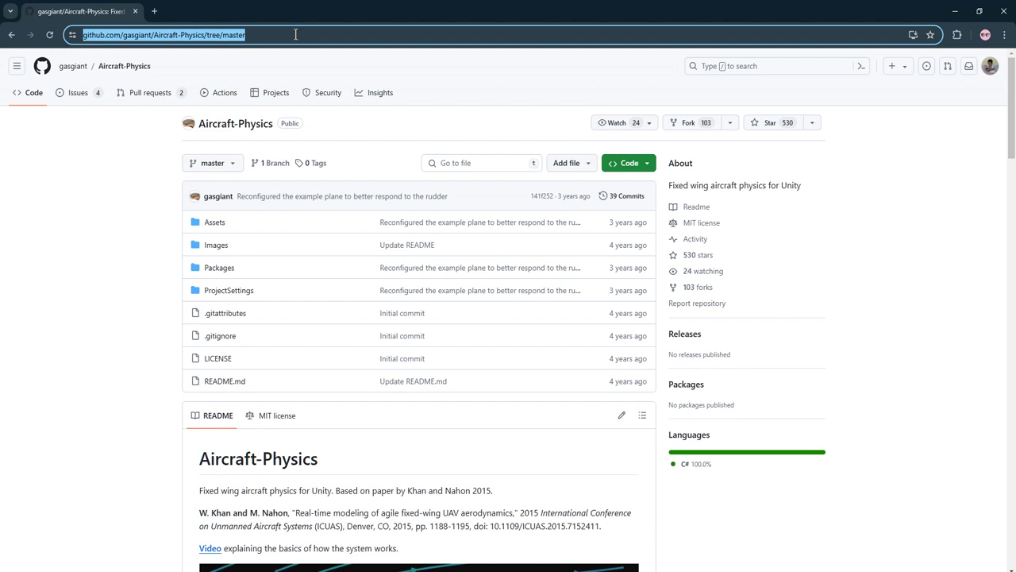
pyautogui.rightClick(295, 35)
pyautogui.click(354, 132)
pyautogui.click(54, 288)
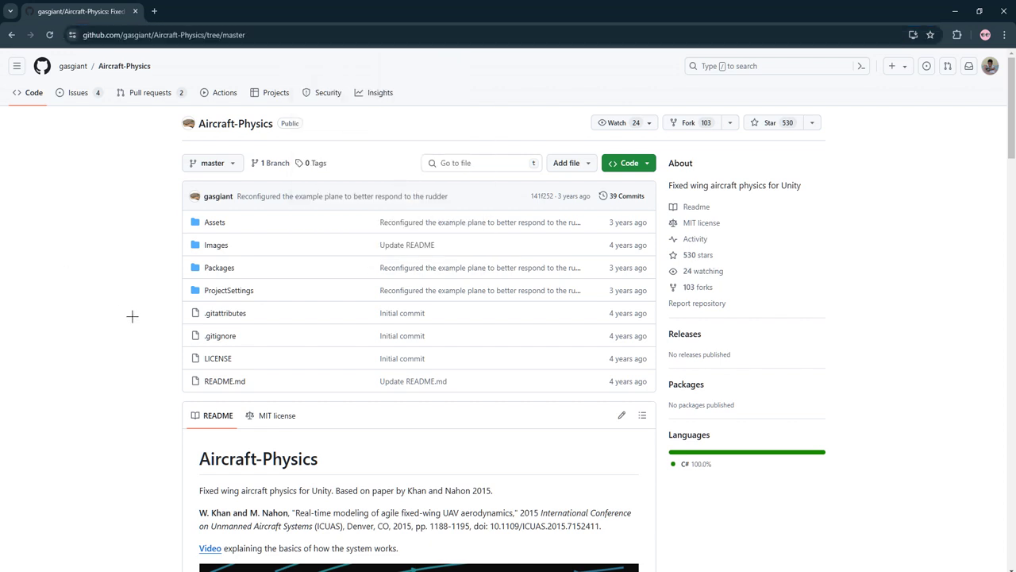
# Switch to File Explorer and copy the full path of the empty Aircraft Physics Mobile Game folder
pyautogui.hotkey('alt', 'Tab')
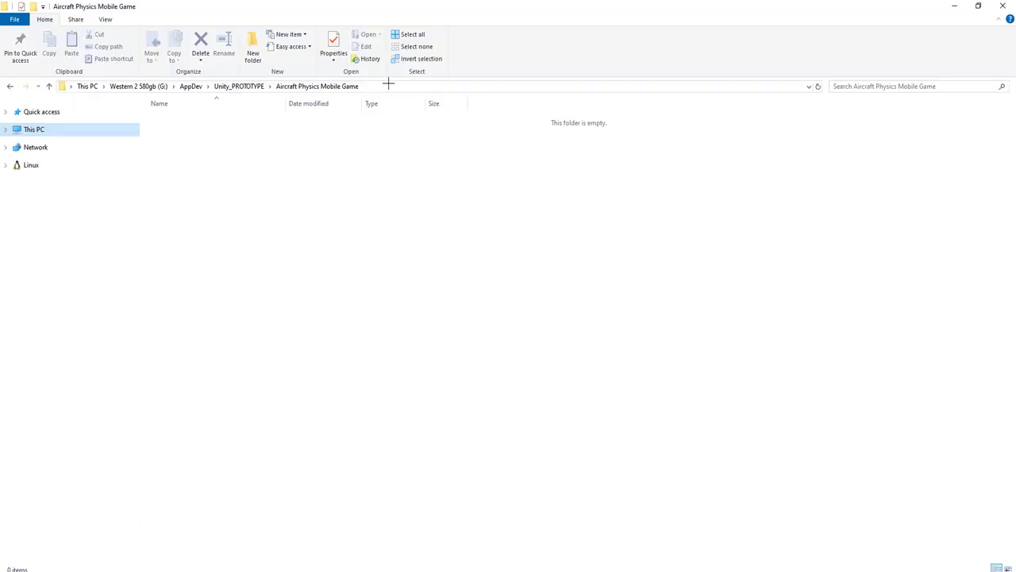
pyautogui.click(387, 86)
pyautogui.click(297, 136)
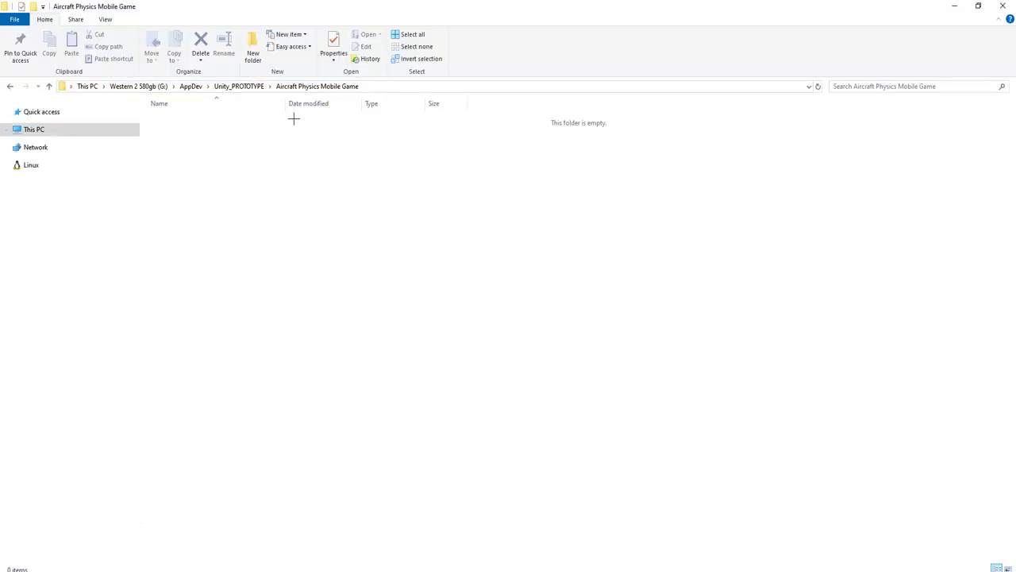
pyautogui.click(382, 86)
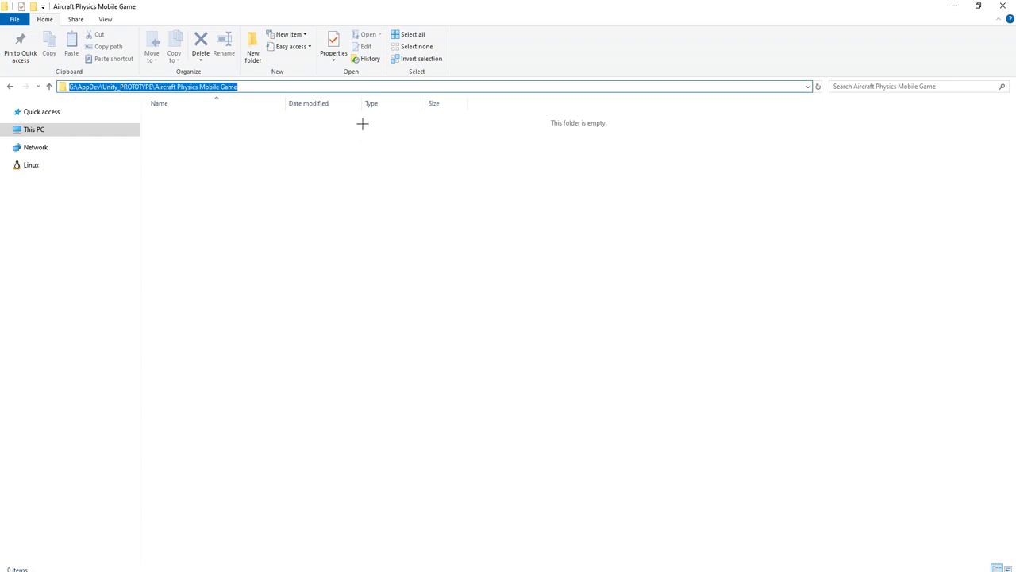
pyautogui.click(307, 442)
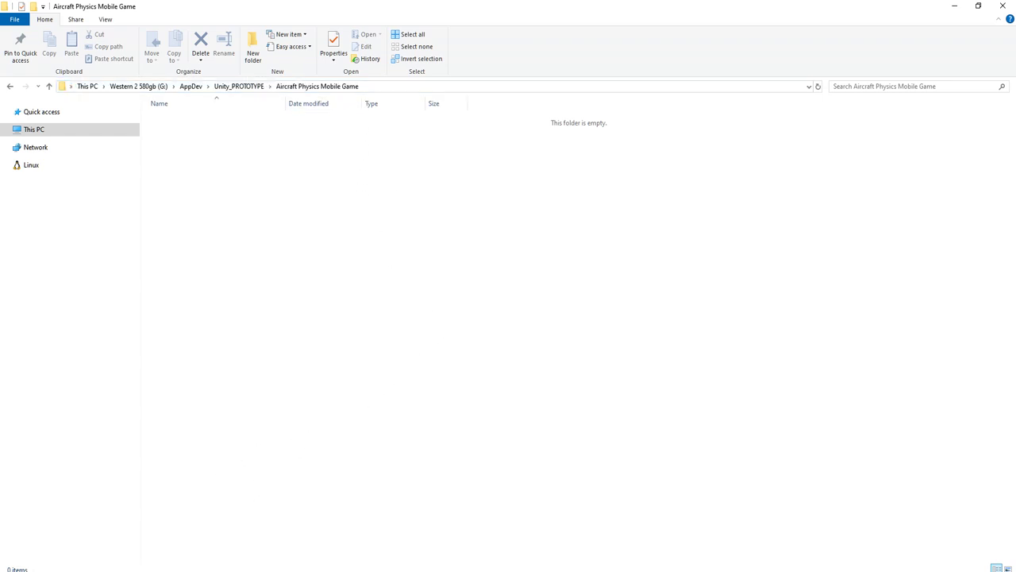
# Return to the browser and download the repository as Aircraft-Physics-master.zip into the Aircraft Physics Mobile Game folder
pyautogui.hotkey('alt', 'Tab')
pyautogui.click(649, 163)
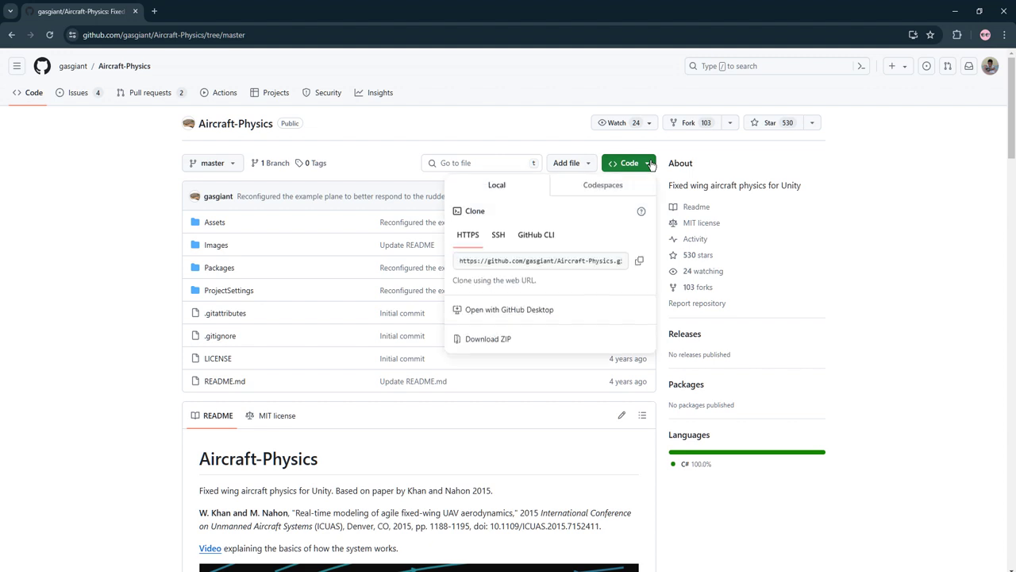
pyautogui.click(496, 339)
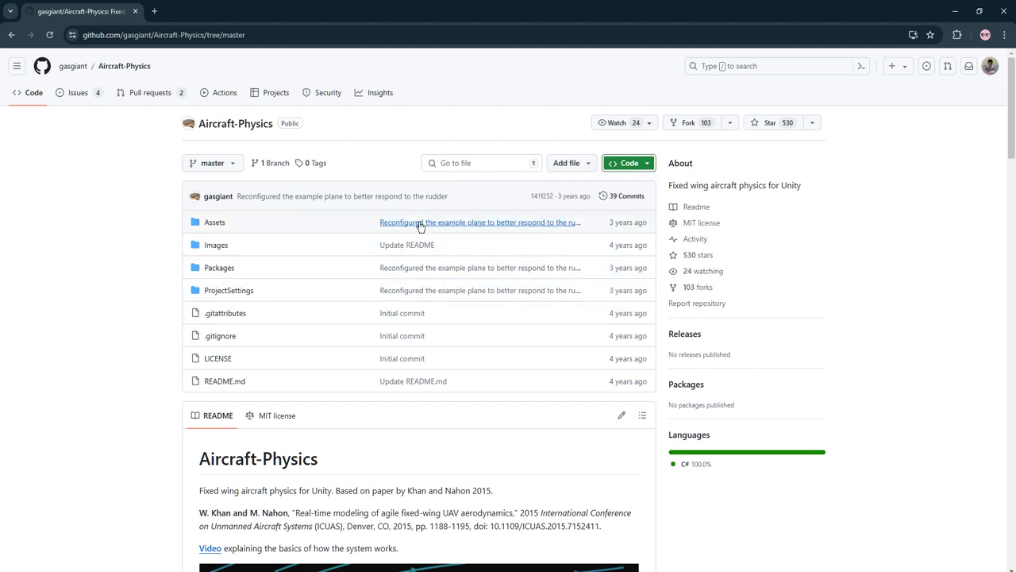
pyautogui.hotkey('ctrl', 'v')
pyautogui.press('Return')
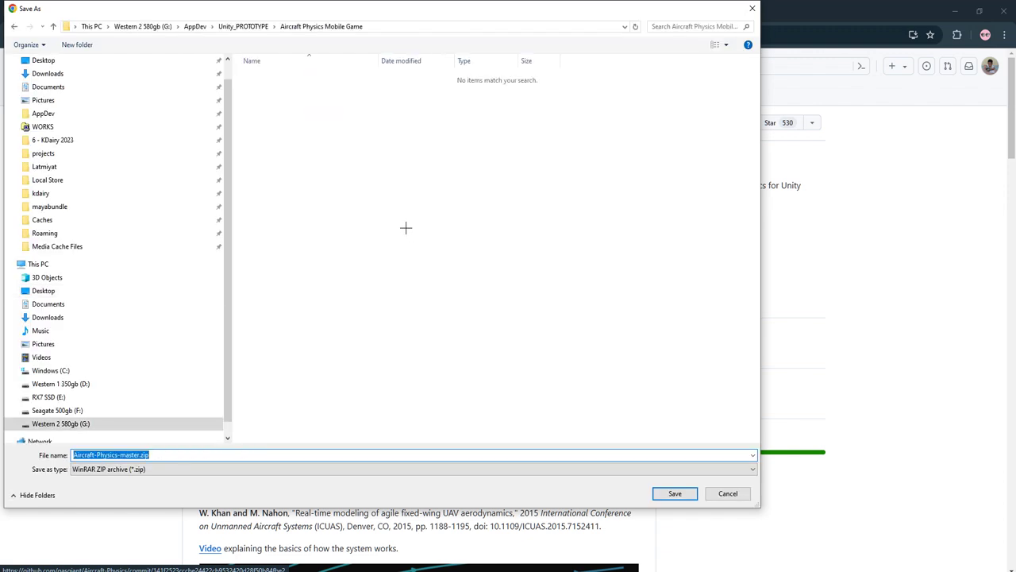
pyautogui.press('Return')
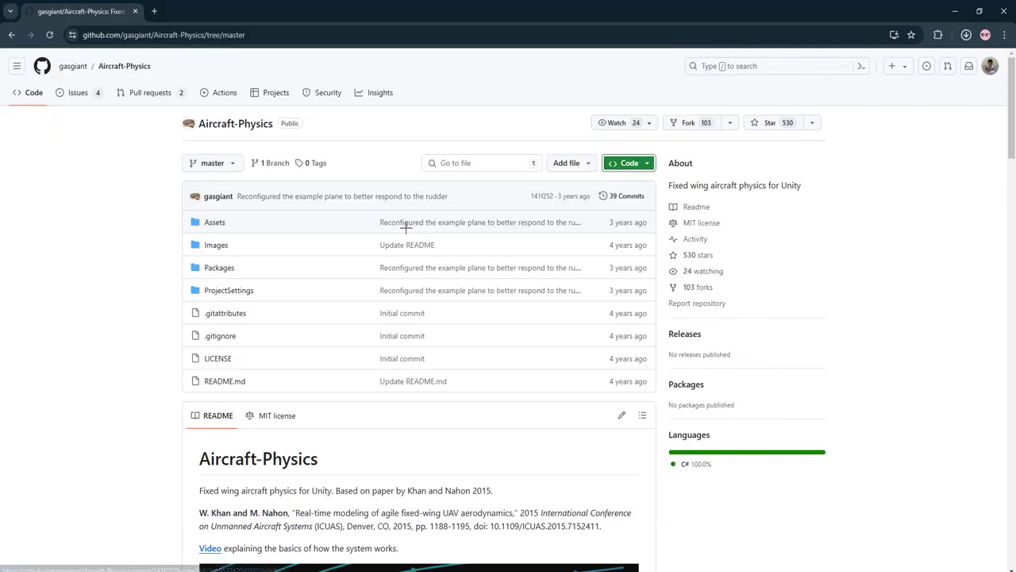
# Check for the downloaded archive in its folder and review the README's Getting started section in the browser
pyautogui.hotkey('alt', 'Tab')
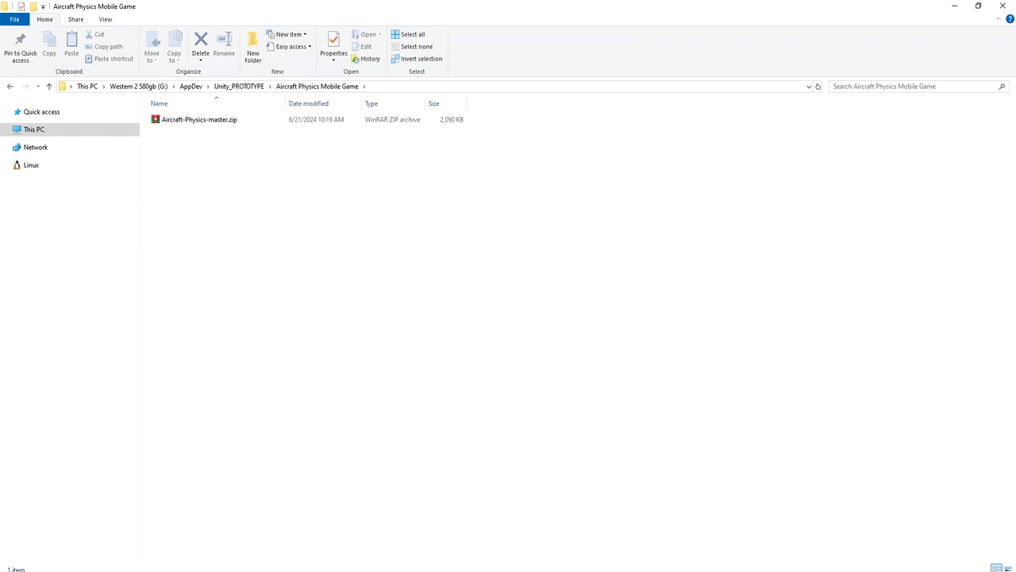
pyautogui.hotkey('alt', 'Tab')
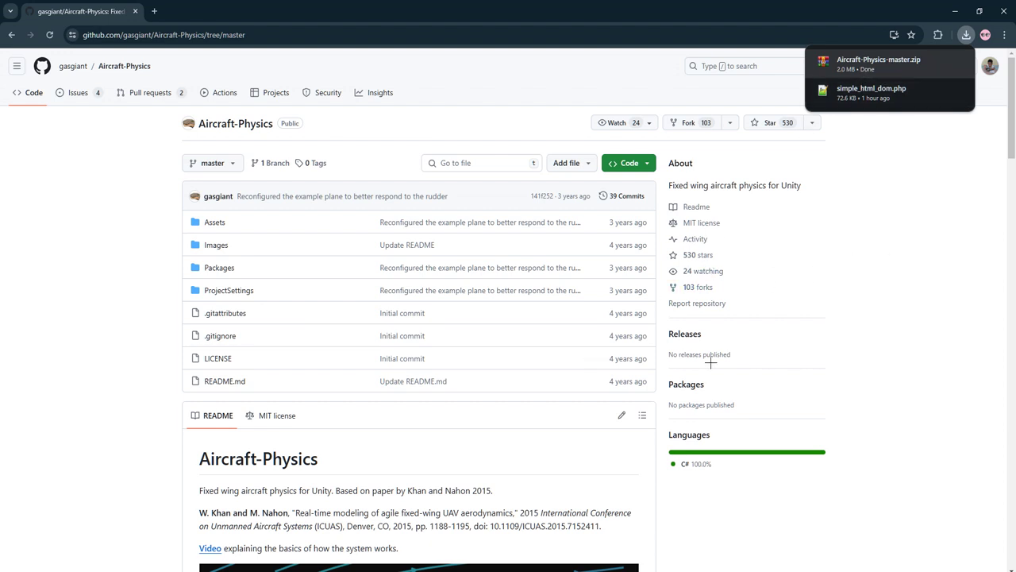
pyautogui.scroll(-9, 325, 389)
pyautogui.click(103, 382)
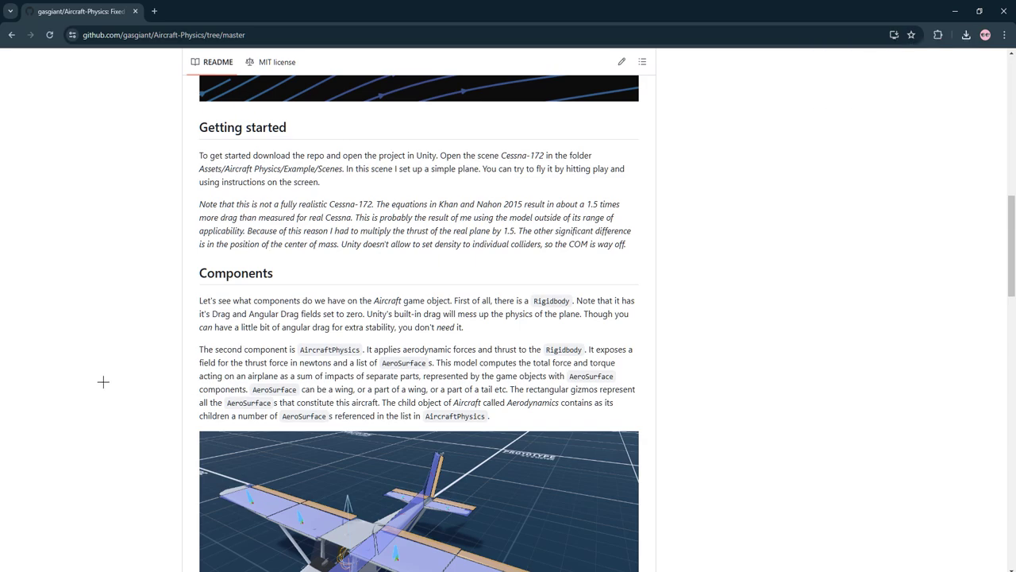
# Switch to File Explorer, extract Aircraft-Physics-master.zip into the current folder and delete the archive
pyautogui.click(208, 570)
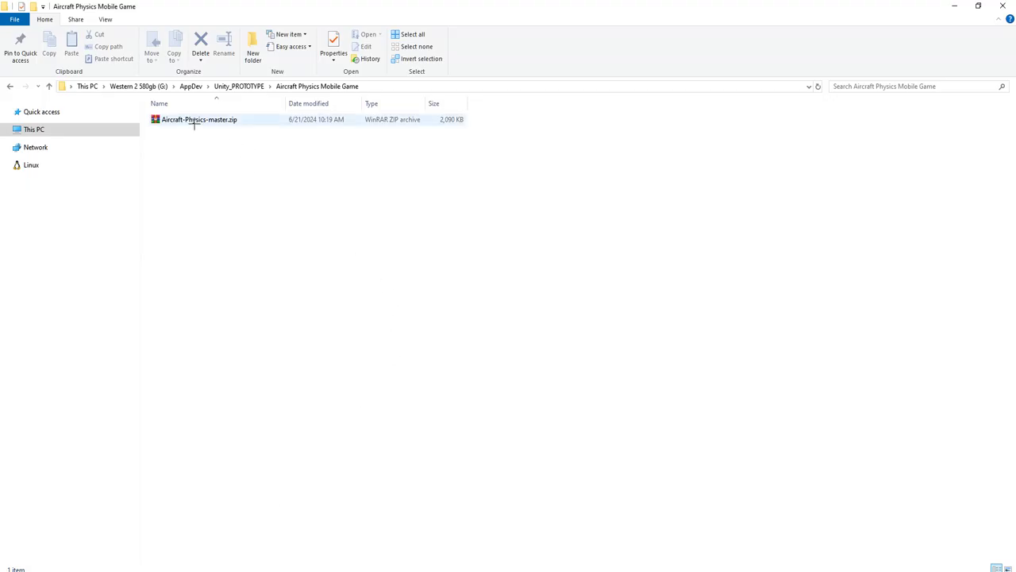
pyautogui.moveTo(192, 120); pyautogui.dragTo(295, 211, button='right')
pyautogui.click(370, 229)
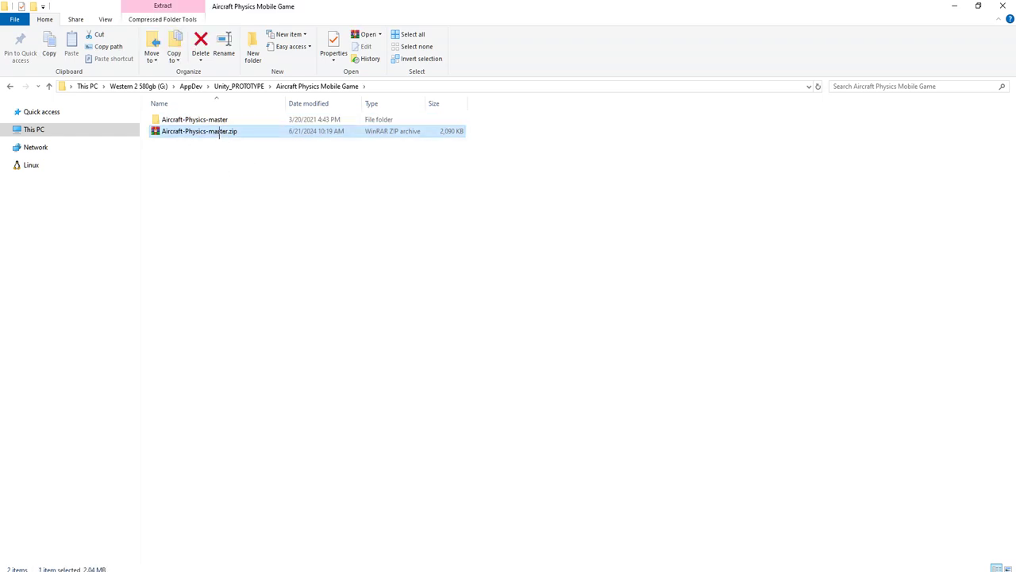
pyautogui.press('Delete')
# Open the extracted Aircraft-Physics-master folder and copy its full path
pyautogui.click(226, 120)
pyautogui.click(289, 182)
pyautogui.doubleClick(231, 119)
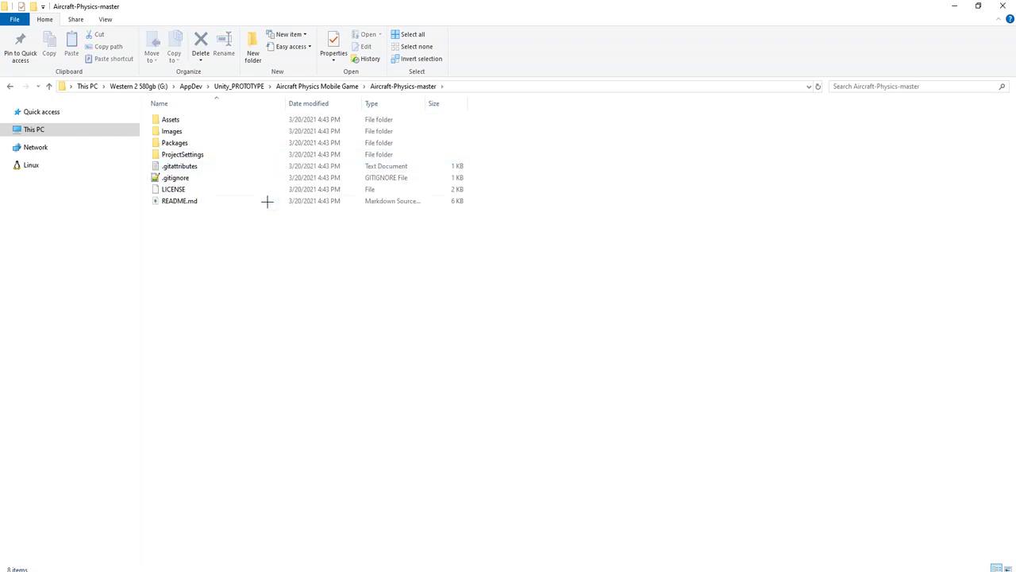
pyautogui.click(455, 86)
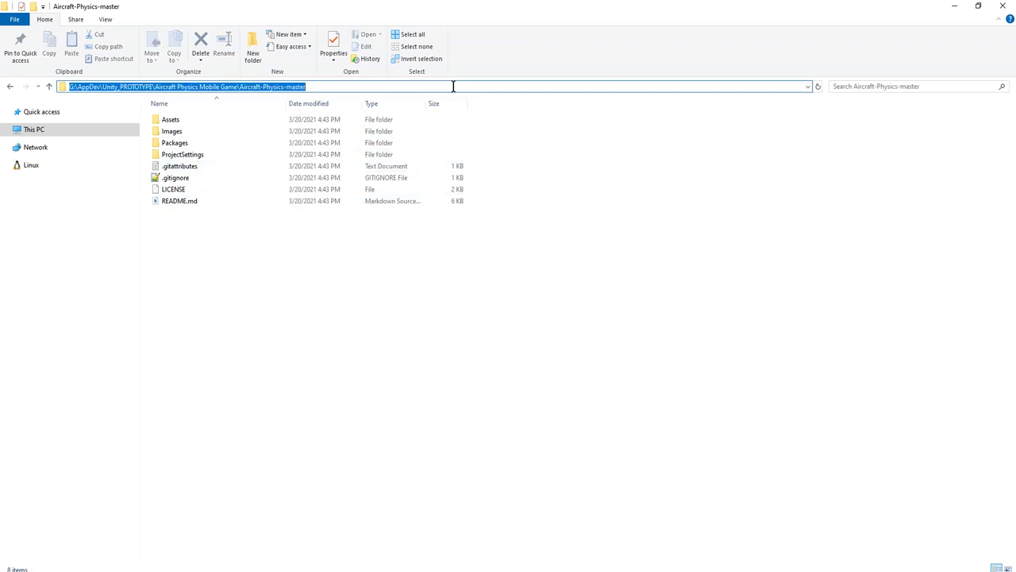
pyautogui.click(309, 267)
pyautogui.click(465, 87)
pyautogui.click(647, 378)
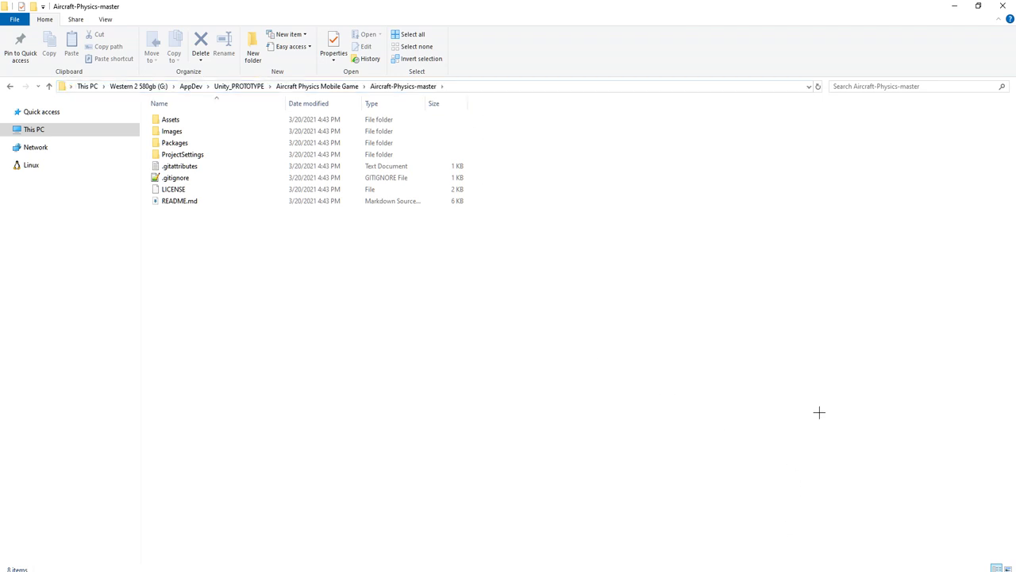
# Switch to Unity Hub and open the Aircraft-Physics-master folder as a project using its copied path
pyautogui.click(684, 570)
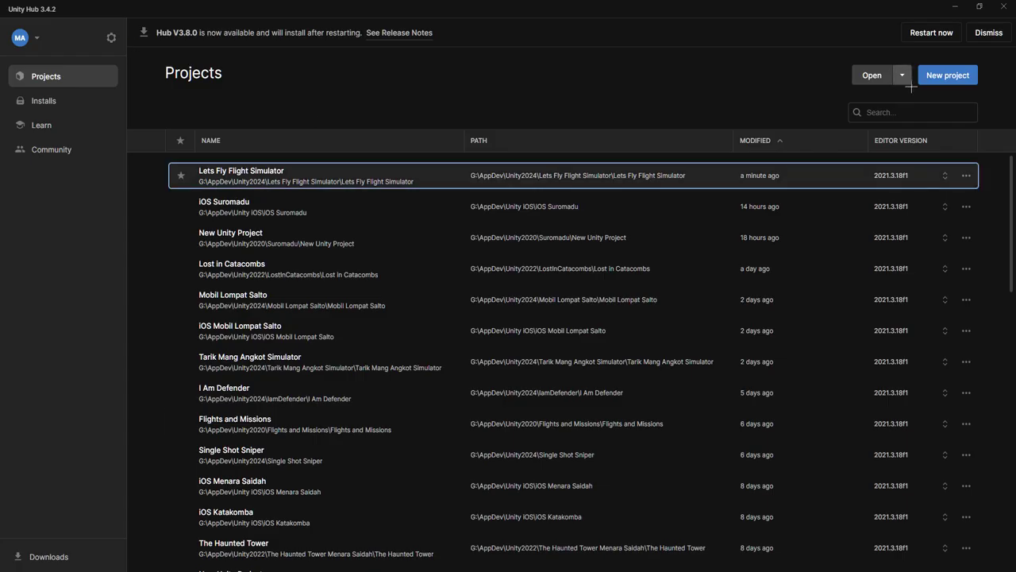
pyautogui.click(872, 75)
pyautogui.hotkey('ctrl', 'v')
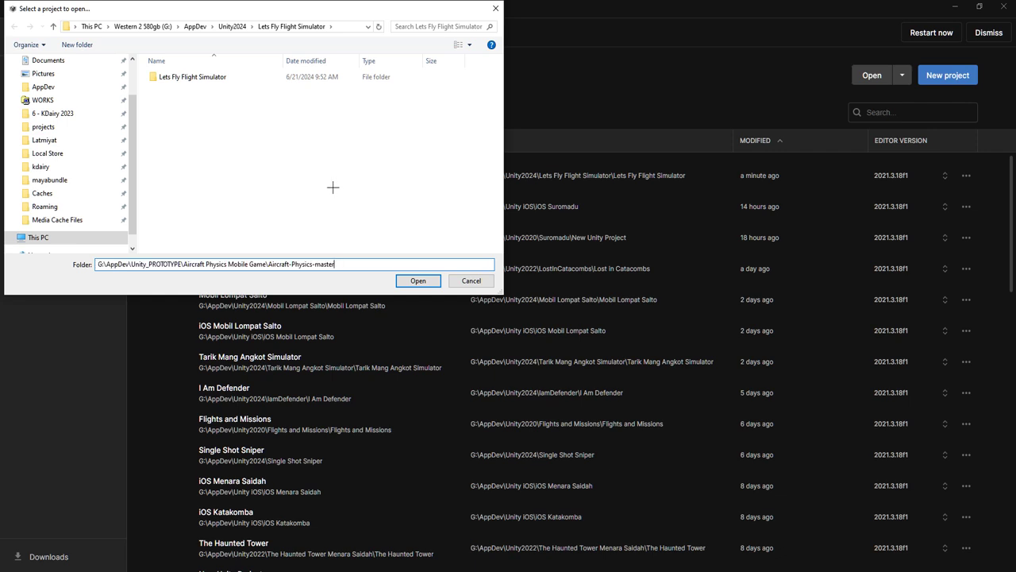
pyautogui.click(425, 282)
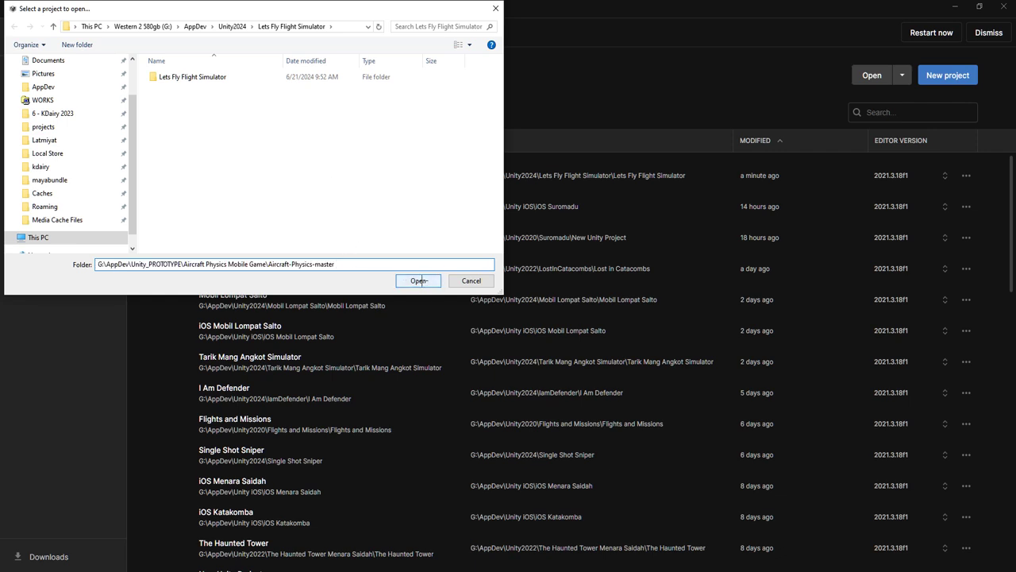
pyautogui.click(420, 280)
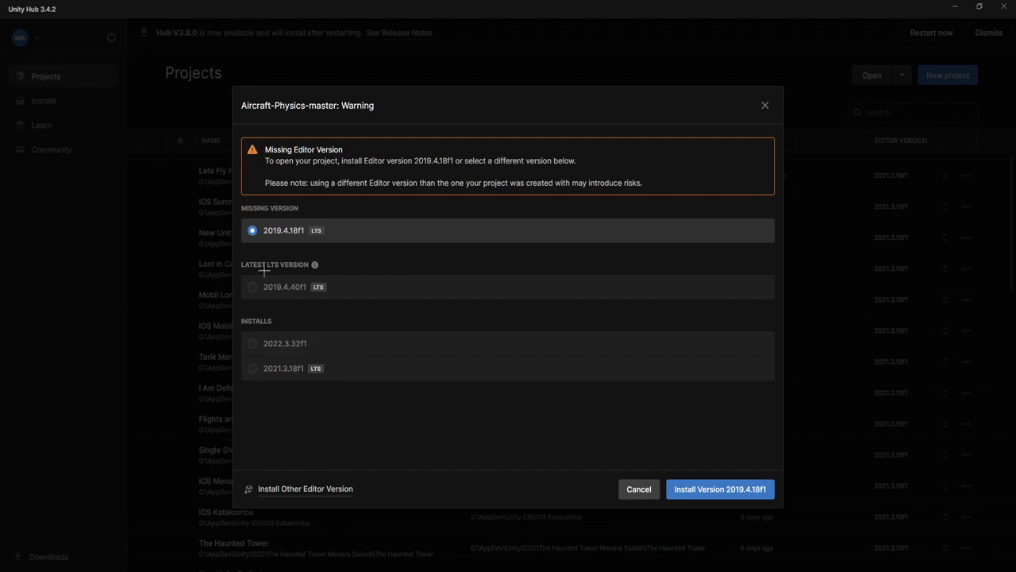
# Open the project with editor version 2021.3.18f1 for the Android platform, accept the version change and maximize the Unity editor window
pyautogui.click(283, 370)
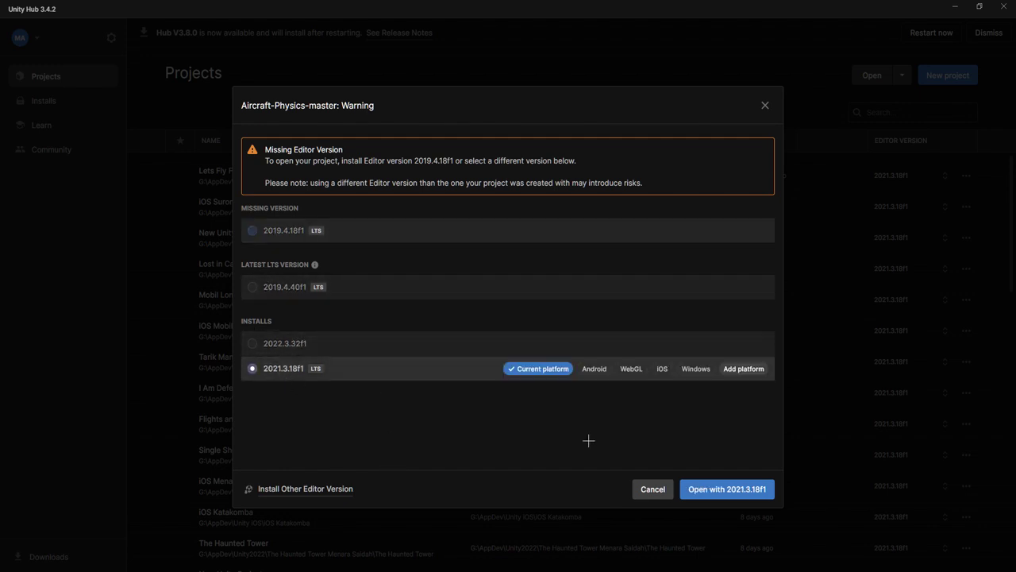
pyautogui.click(595, 369)
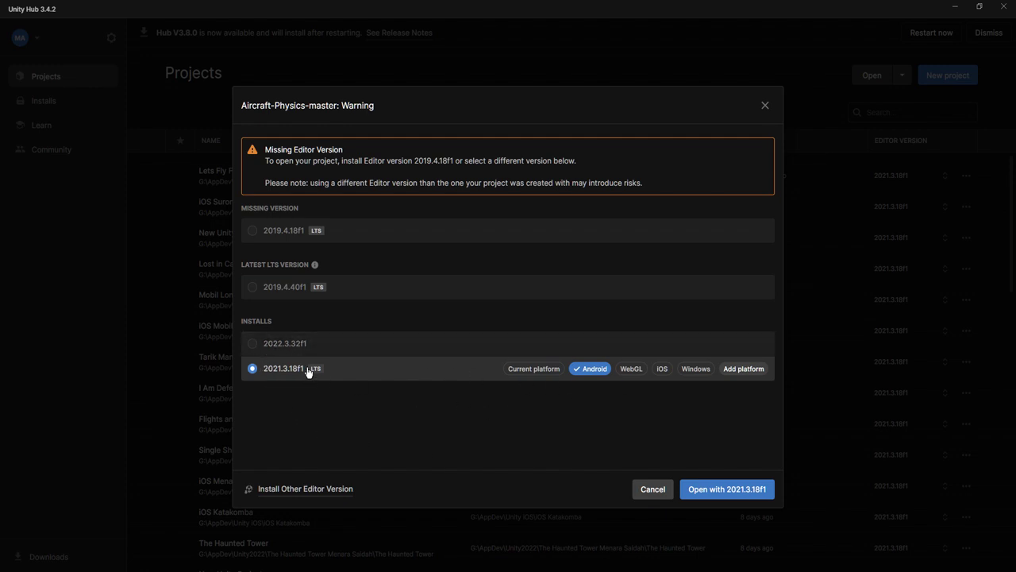
pyautogui.click(742, 491)
pyautogui.click(657, 343)
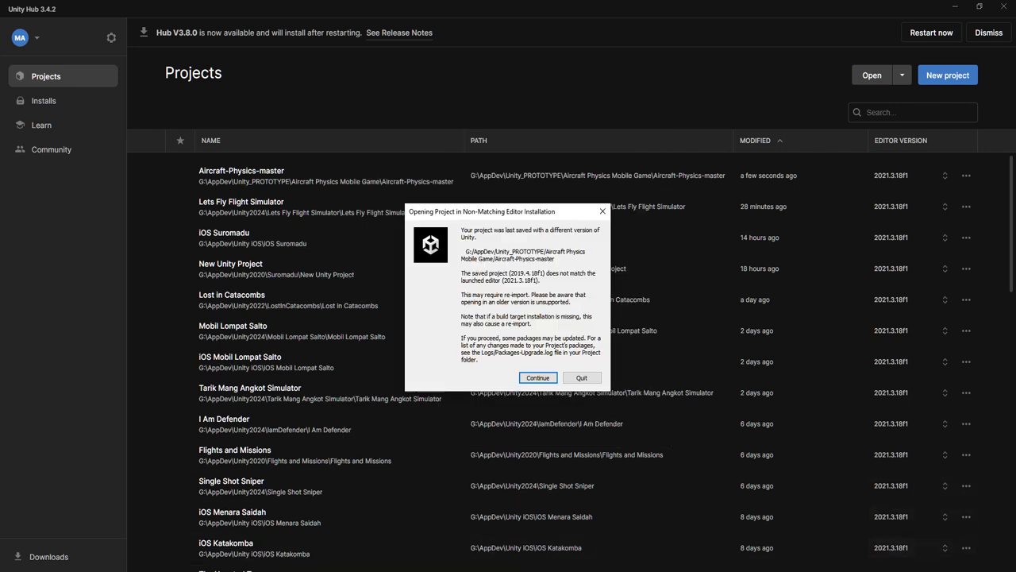
pyautogui.click(545, 378)
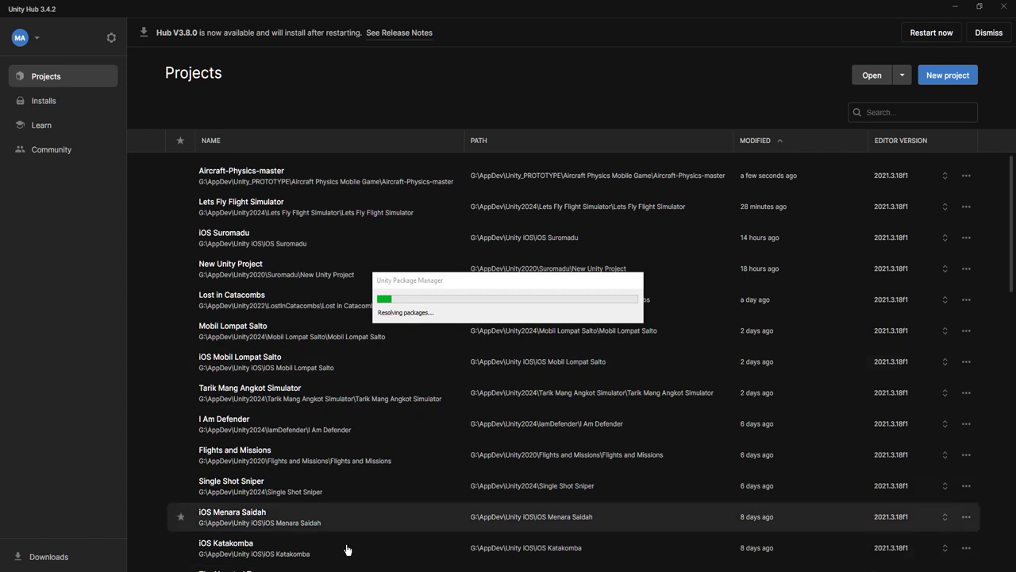
pyautogui.click(401, 571)
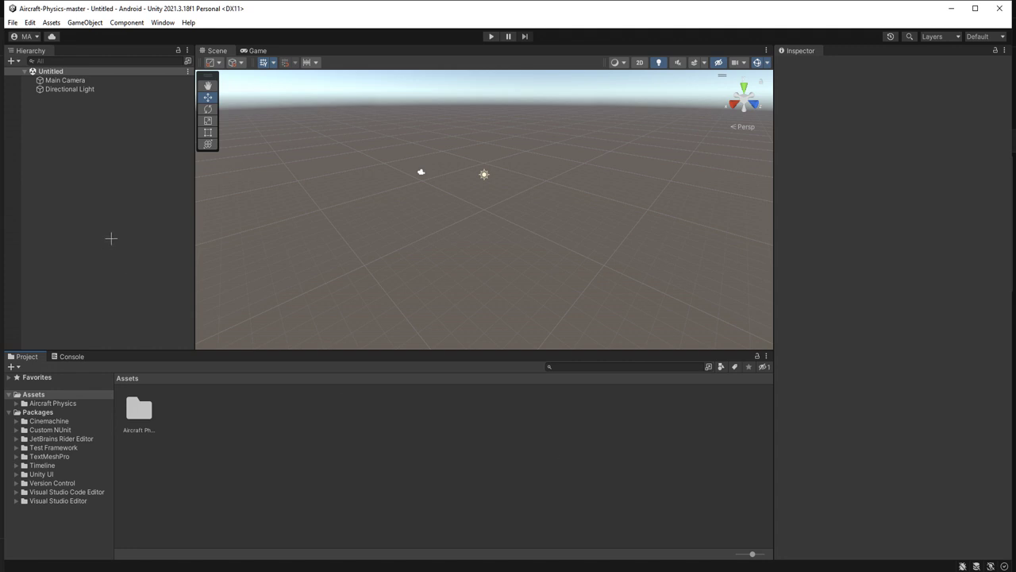
pyautogui.click(972, 8)
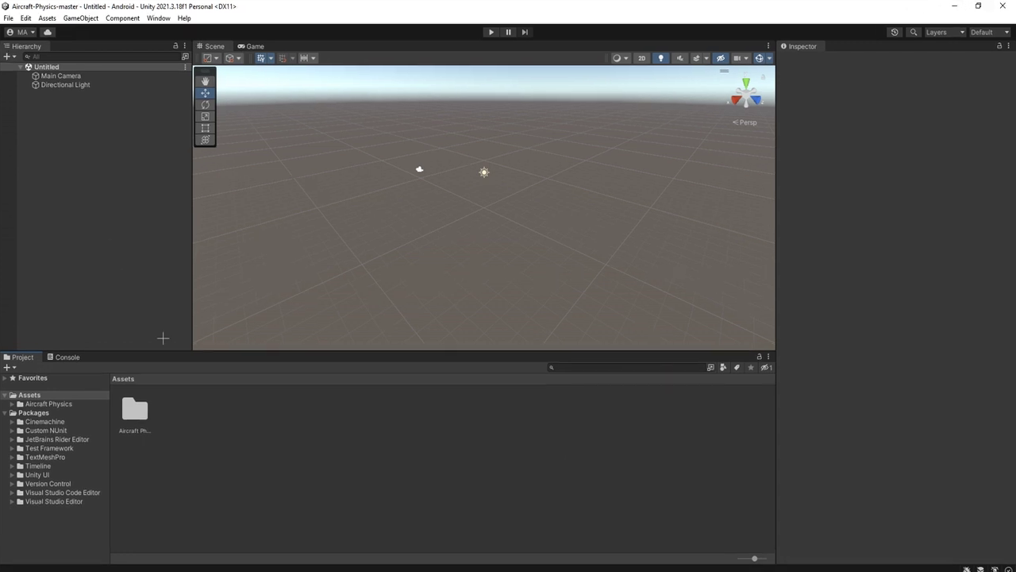
# Open the Cessna 172 scene from the Aircraft Physics/Example/Scenes folder and view the aircraft from another angle
pyautogui.click(139, 413)
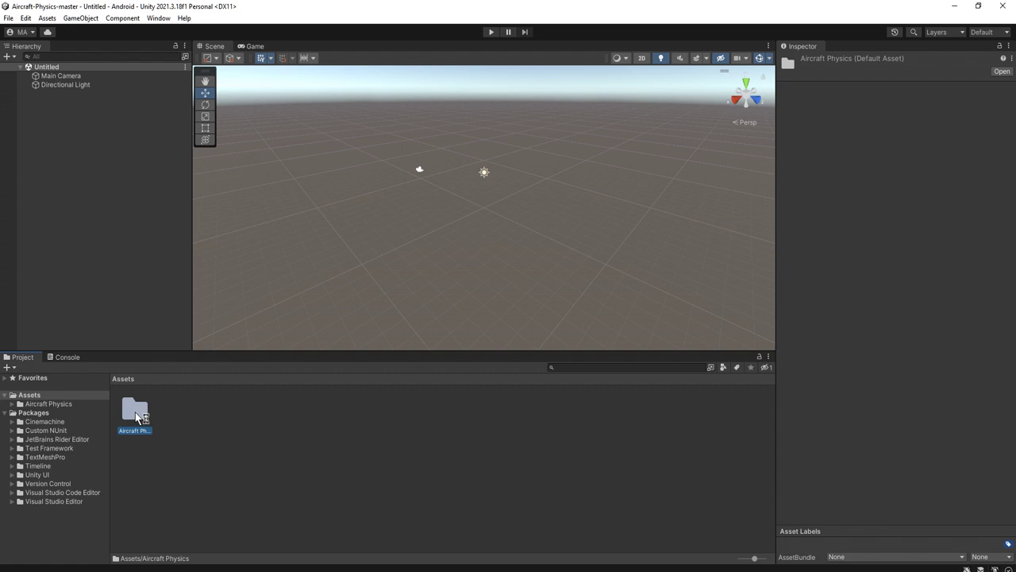
pyautogui.doubleClick(135, 412)
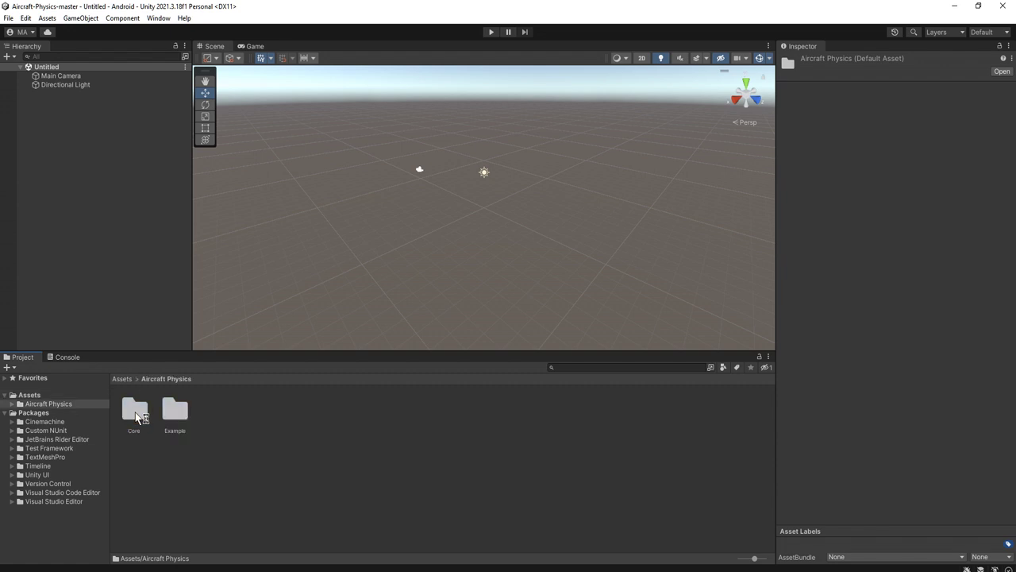
pyautogui.click(176, 419)
pyautogui.doubleClick(177, 413)
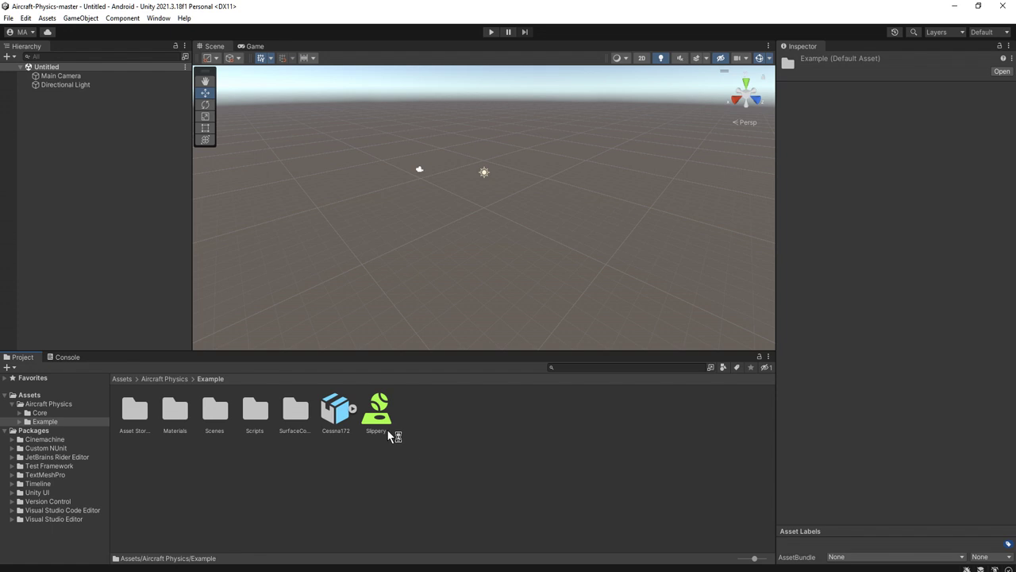
pyautogui.doubleClick(216, 412)
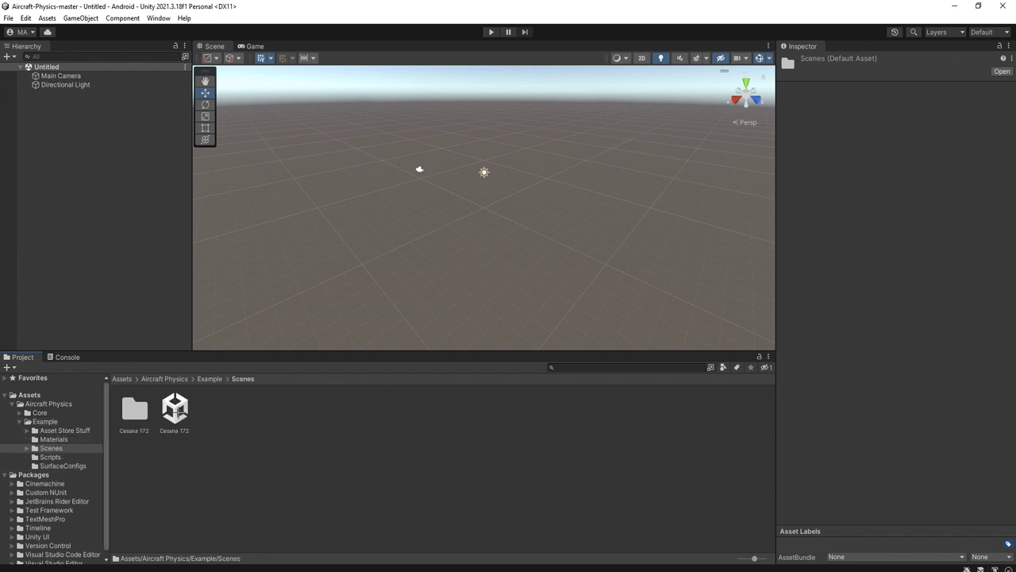
pyautogui.doubleClick(175, 409)
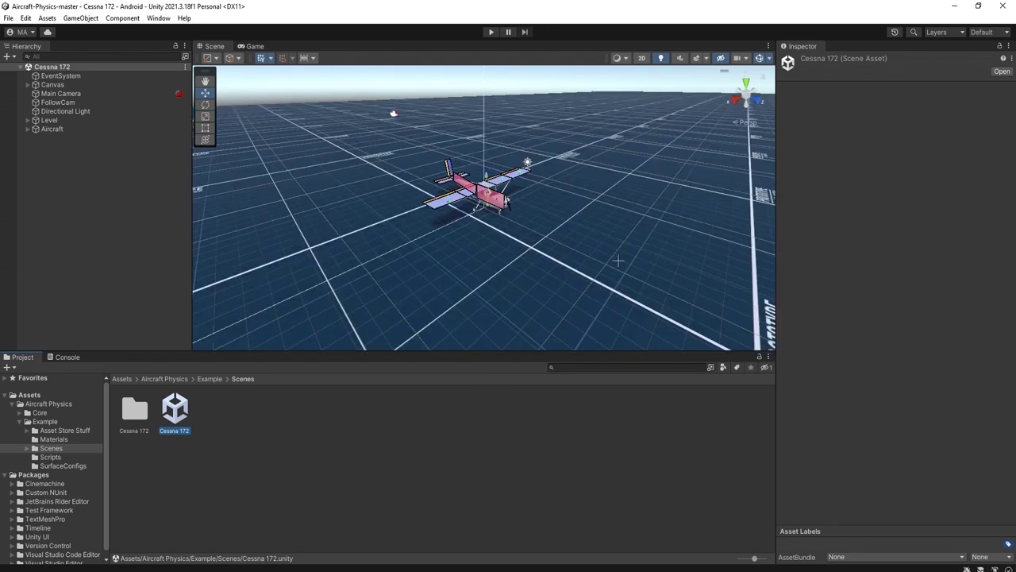
pyautogui.keyDown('alt'); pyautogui.moveTo(430, 266); pyautogui.dragTo(446, 242); pyautogui.keyUp('alt')
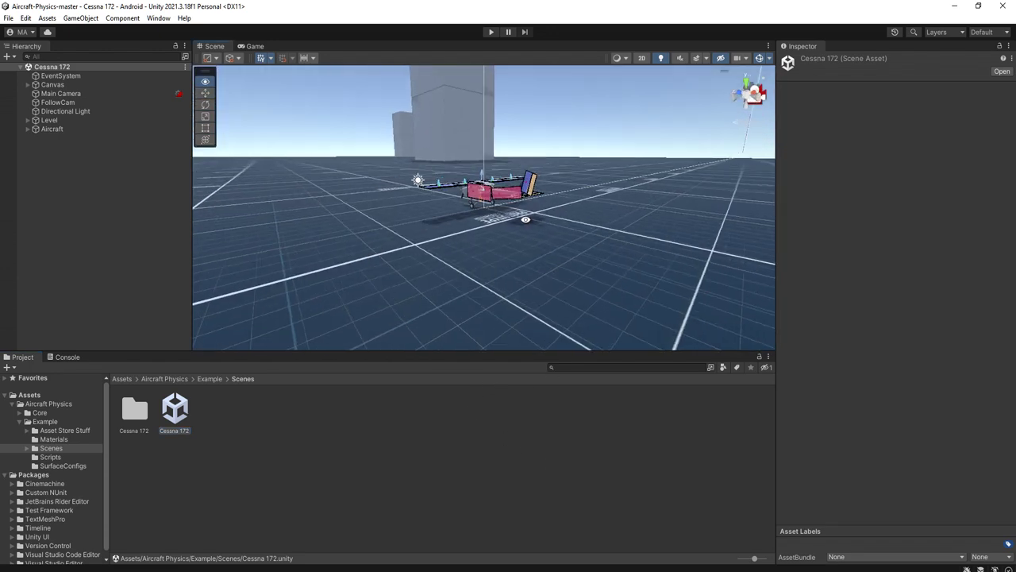
# Play-test the Cessna 172 scene: turn on the throttle, roll the aircraft both ways in flight, cut the throttle and stop playing
pyautogui.click(492, 32)
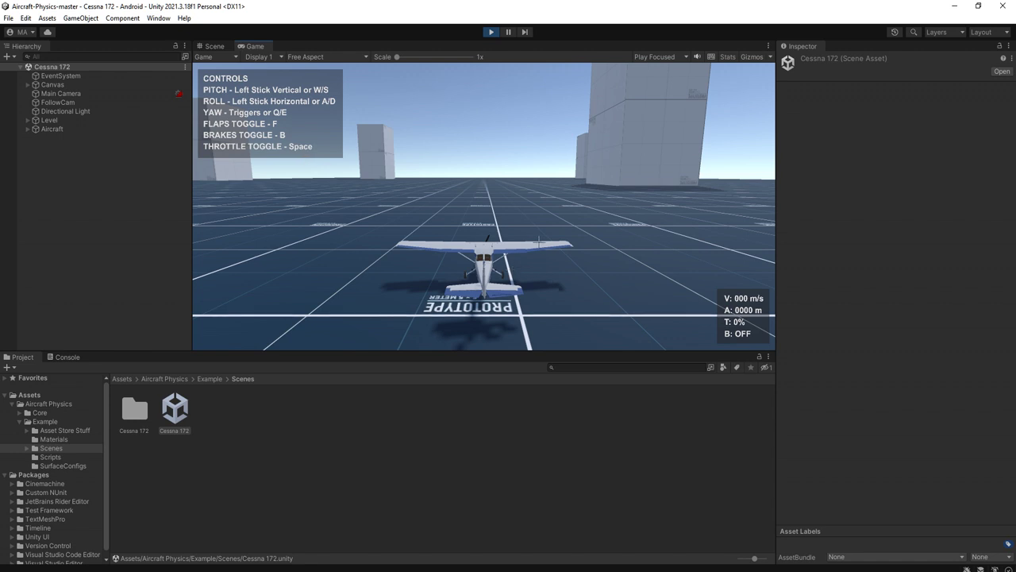
pyautogui.press('space')
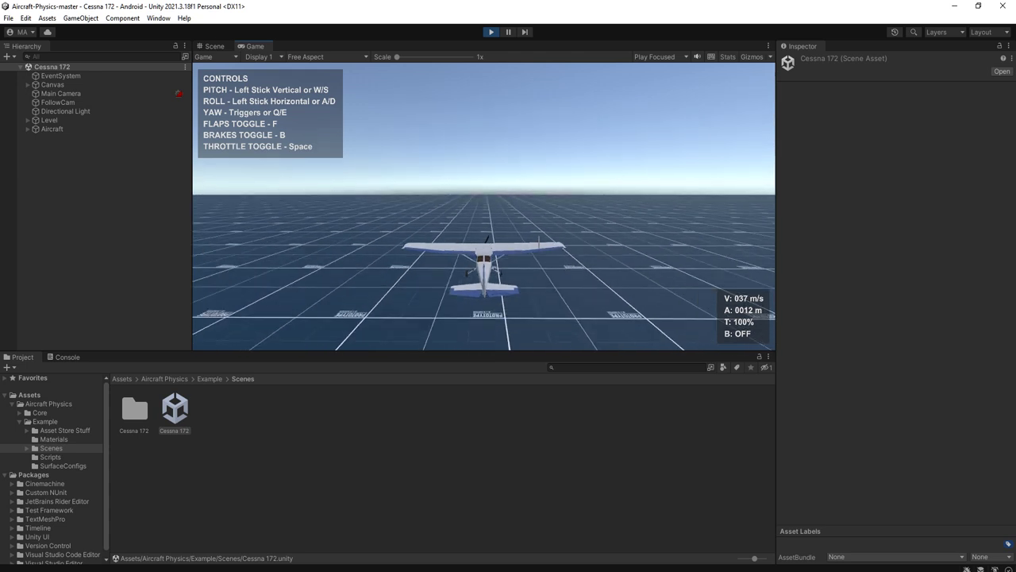
pyautogui.press('a')
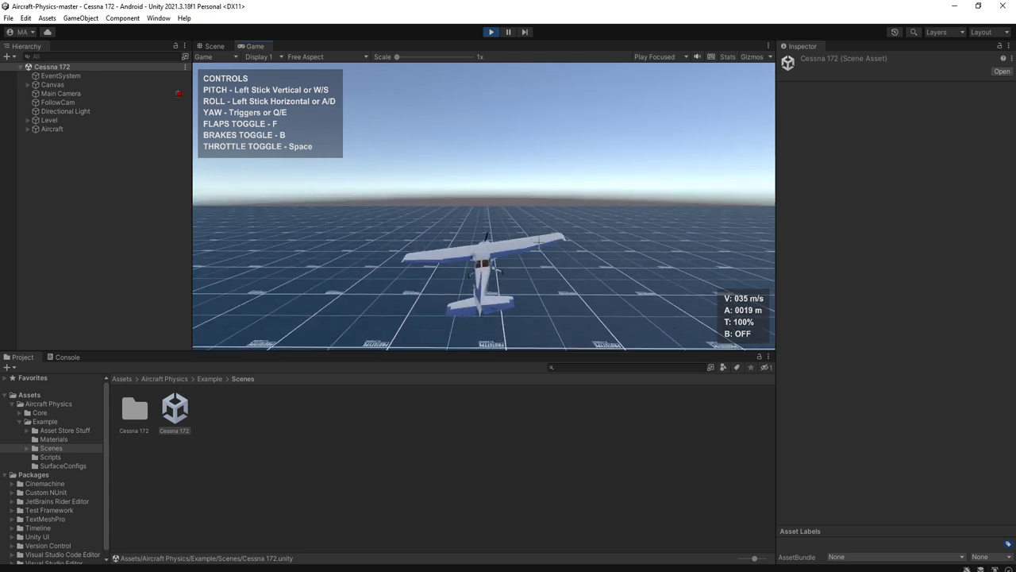
pyautogui.press('a')
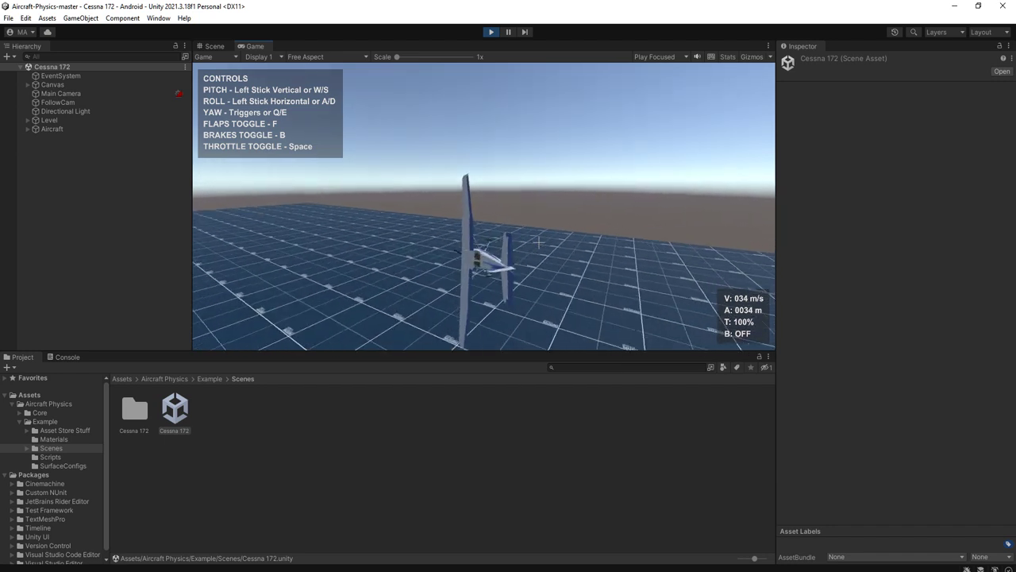
pyautogui.press('d')
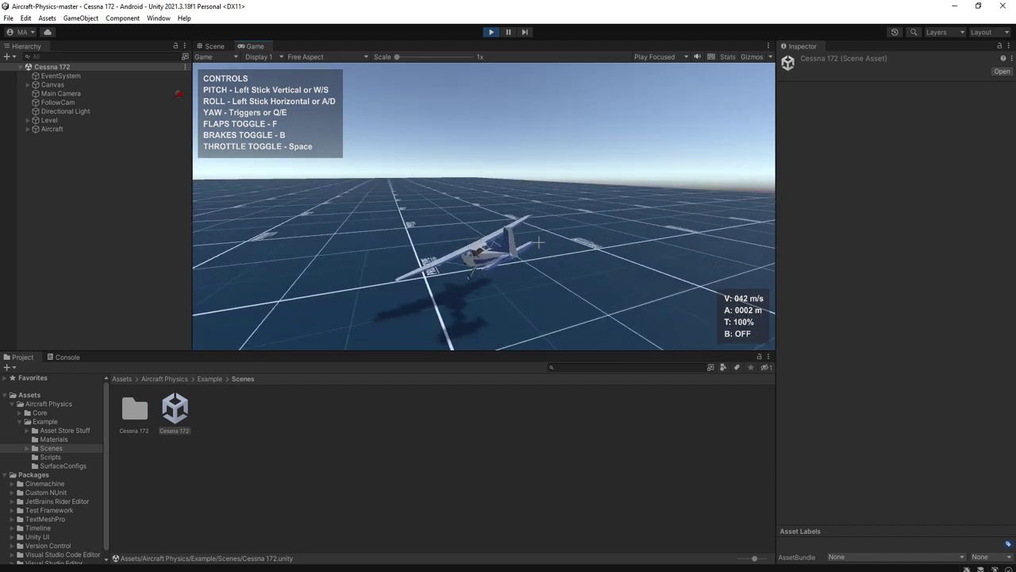
pyautogui.press('a')
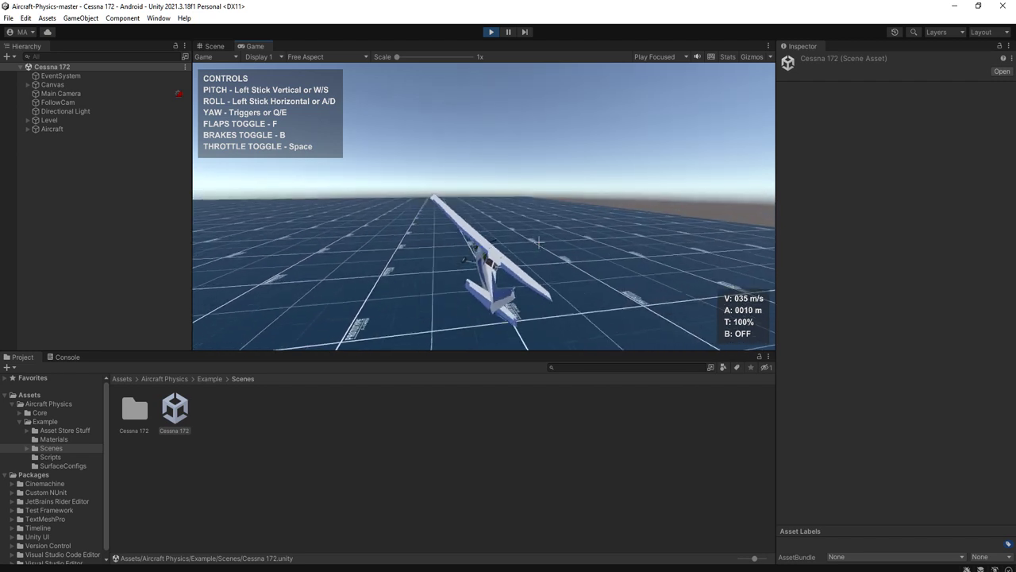
pyautogui.press('a')
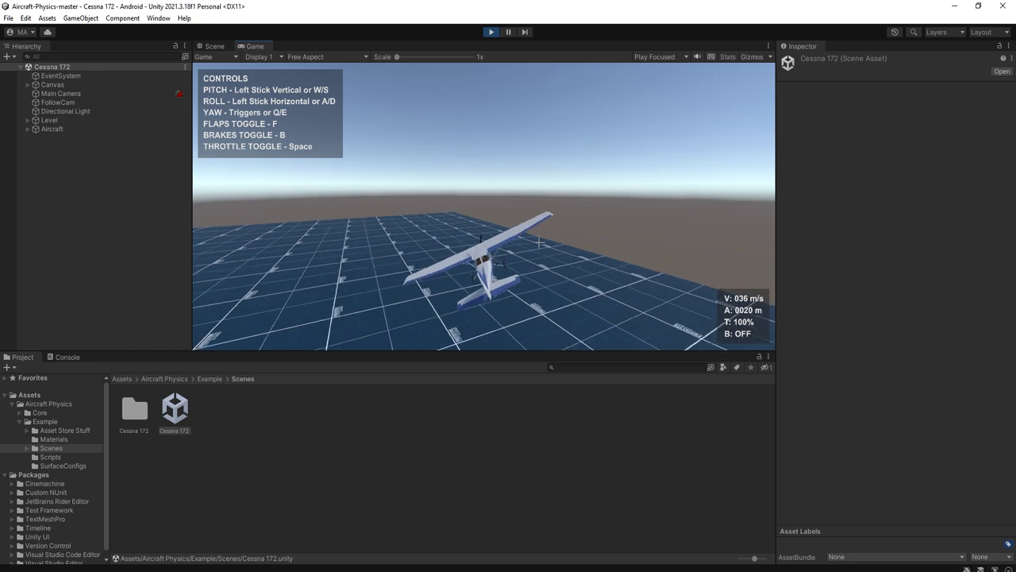
pyautogui.press('d')
pyautogui.press('space')
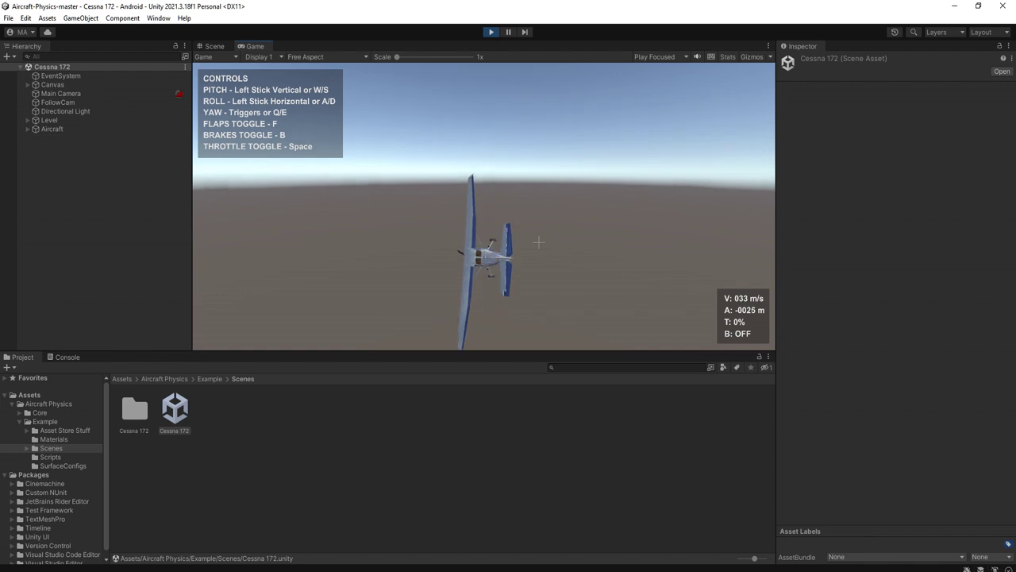
pyautogui.click(491, 32)
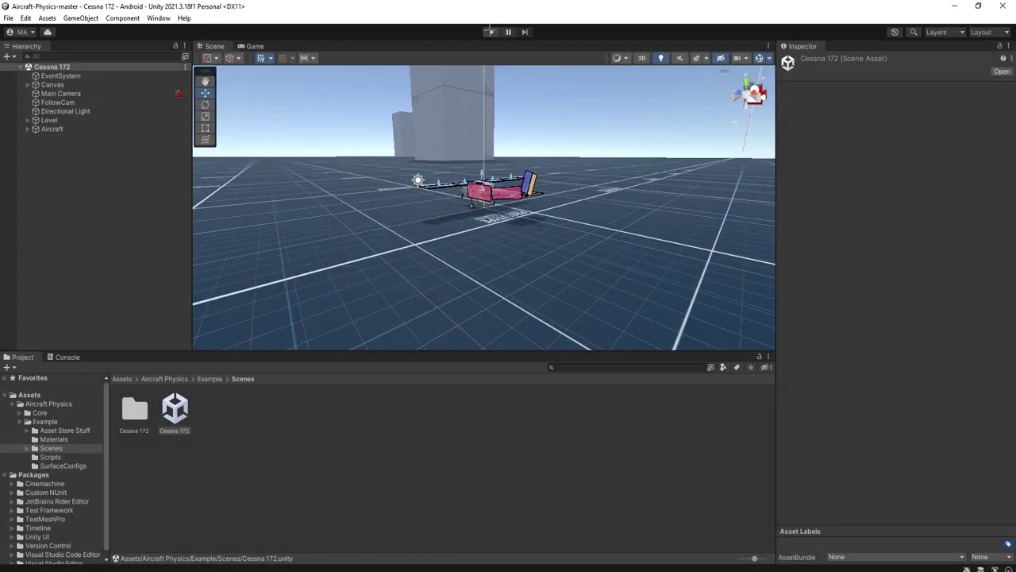
# Run the scene again, take off at full throttle, pitch up, bank the aircraft in both directions, and exit play mode
pyautogui.click(492, 31)
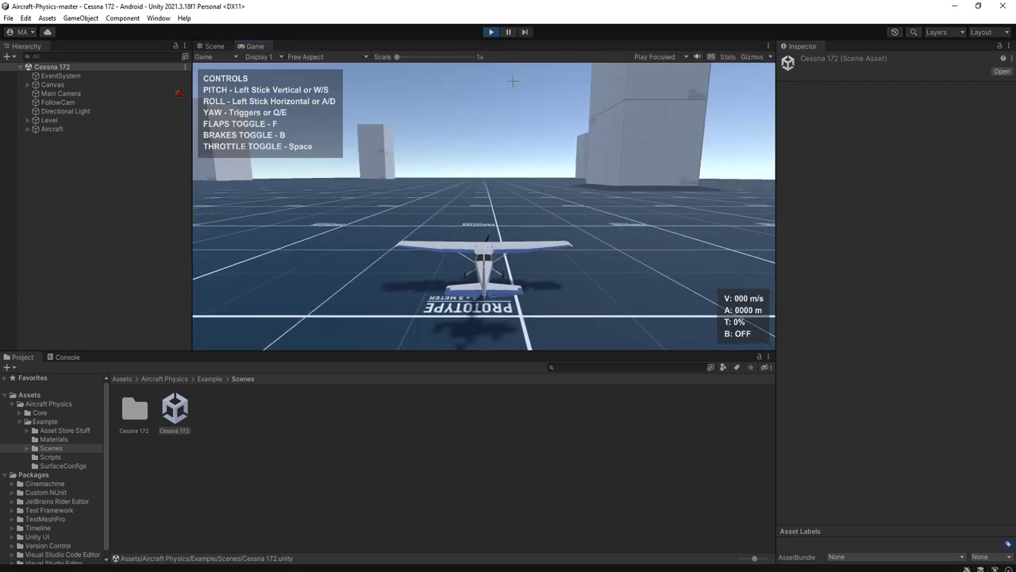
pyautogui.press('space')
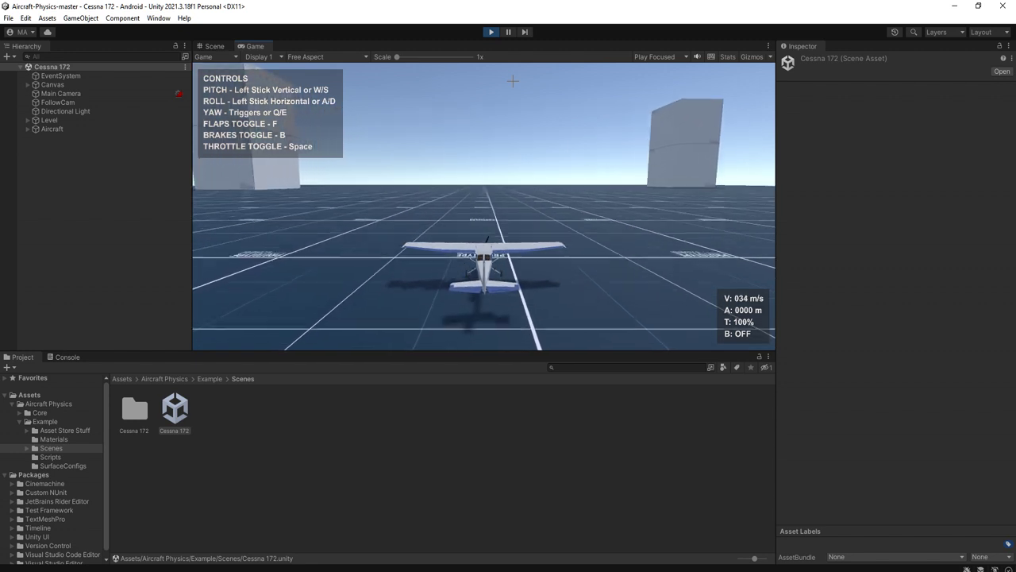
pyautogui.press('s')
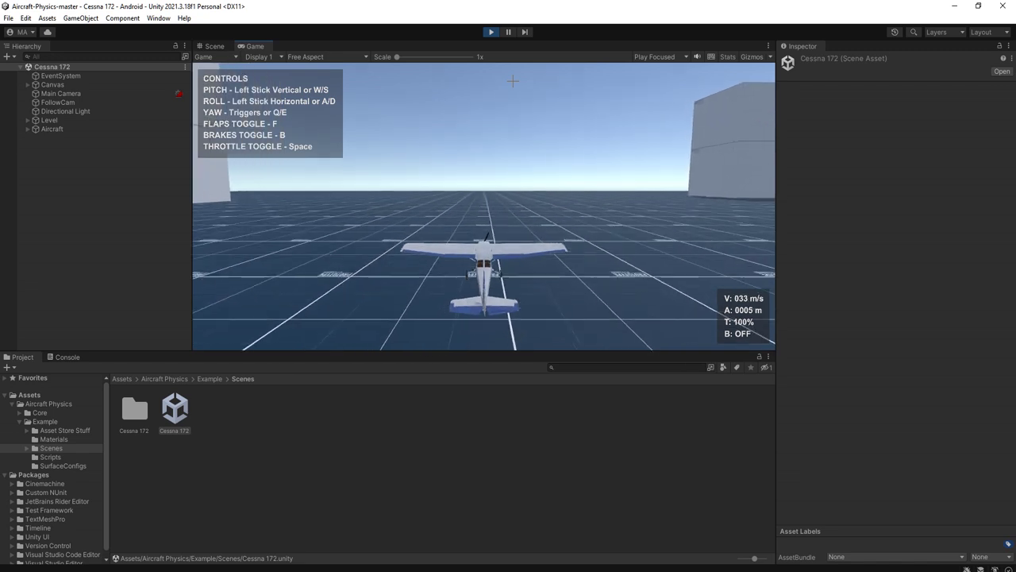
pyautogui.press('a')
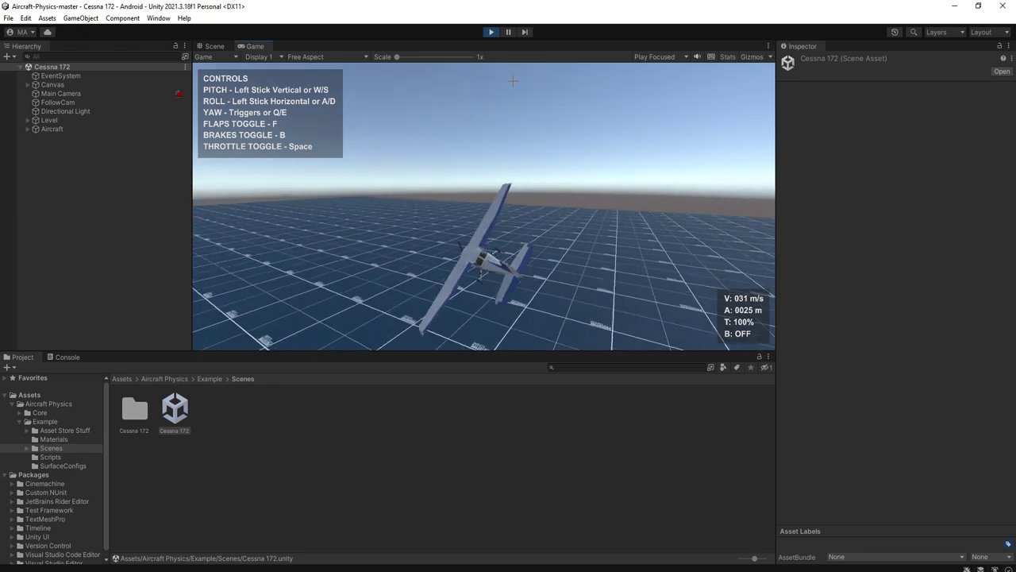
pyautogui.press('d')
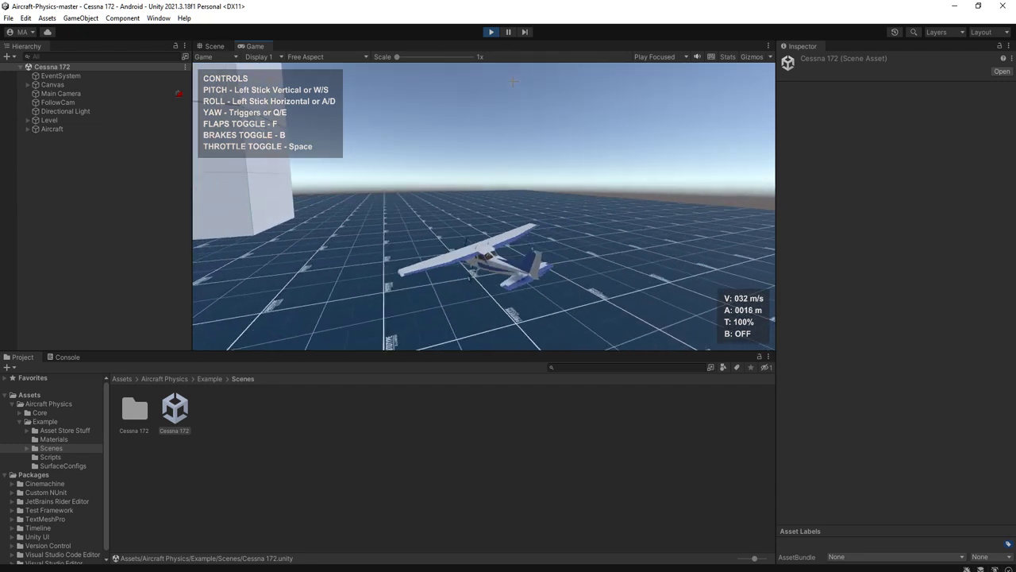
pyautogui.press('d')
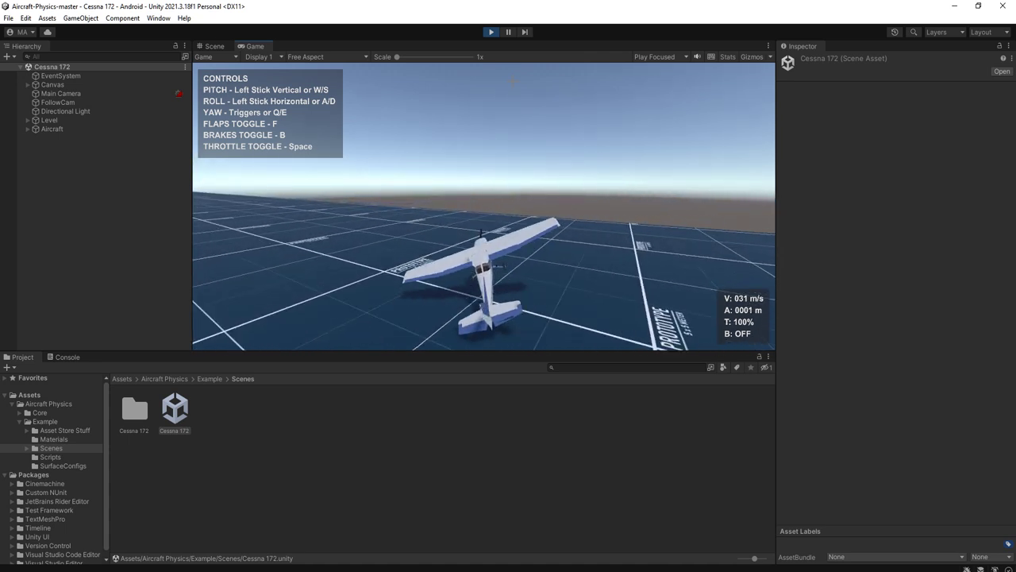
pyautogui.press('d')
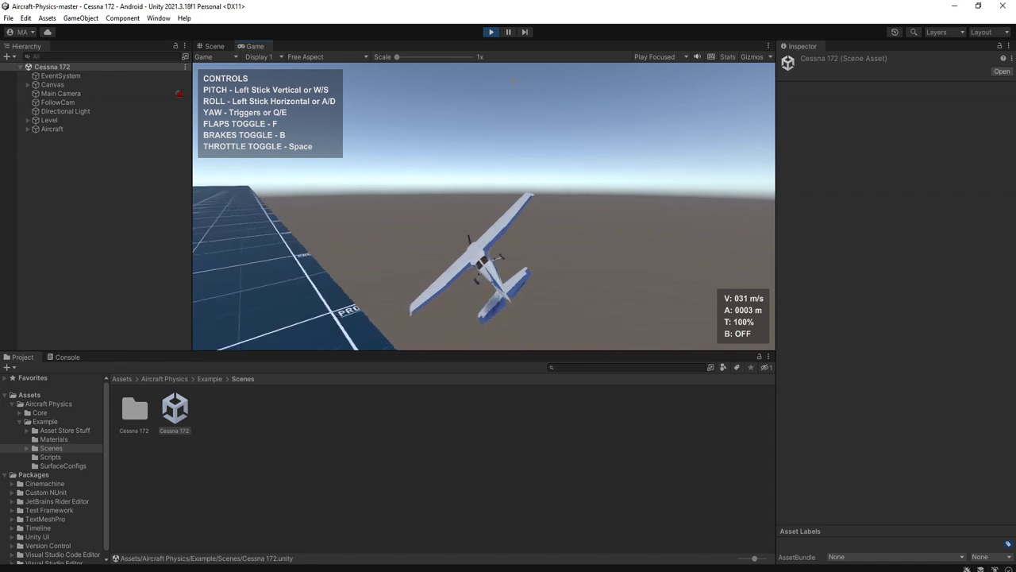
pyautogui.press('d')
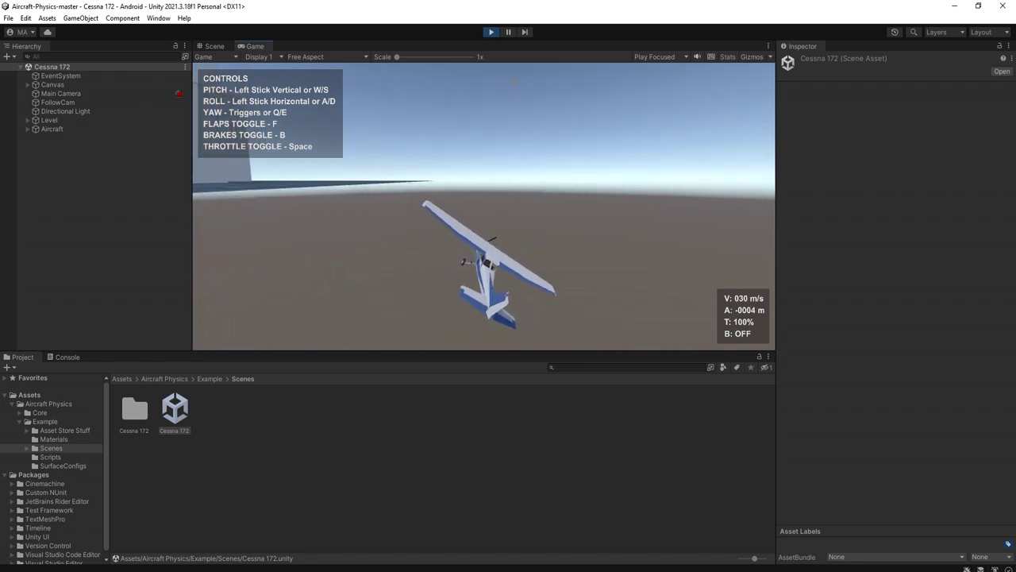
pyautogui.press('d')
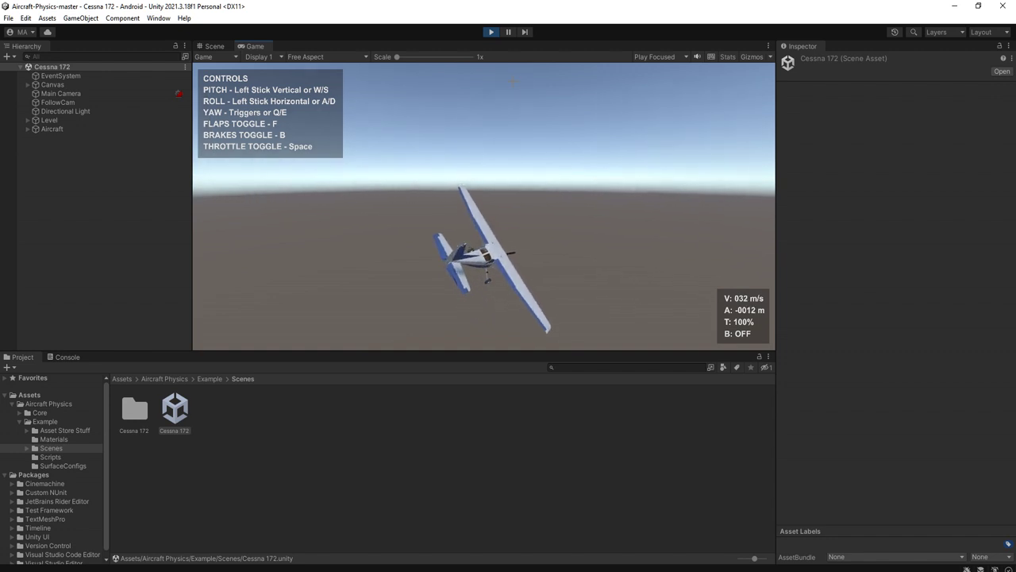
pyautogui.press('a')
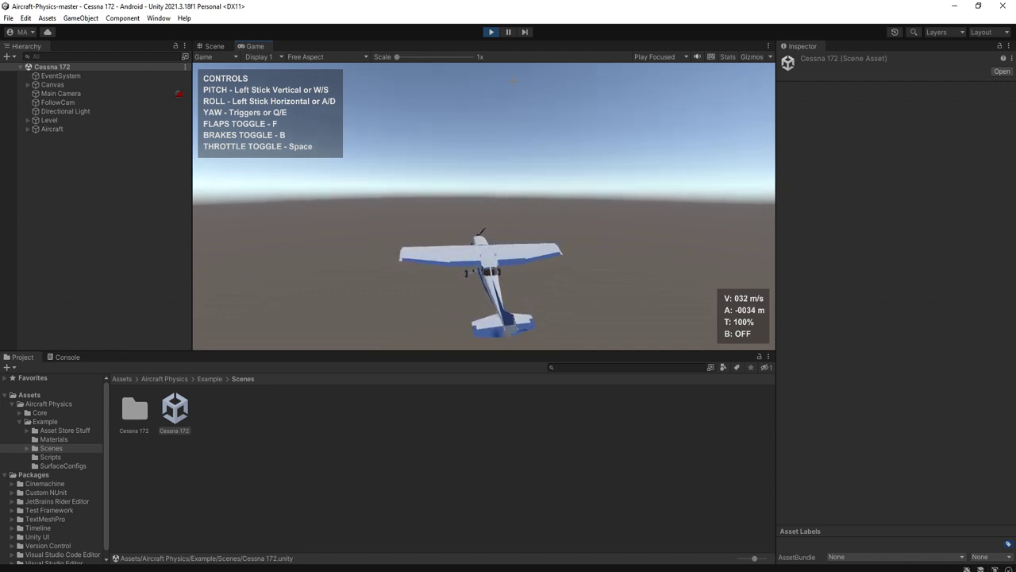
pyautogui.press('d')
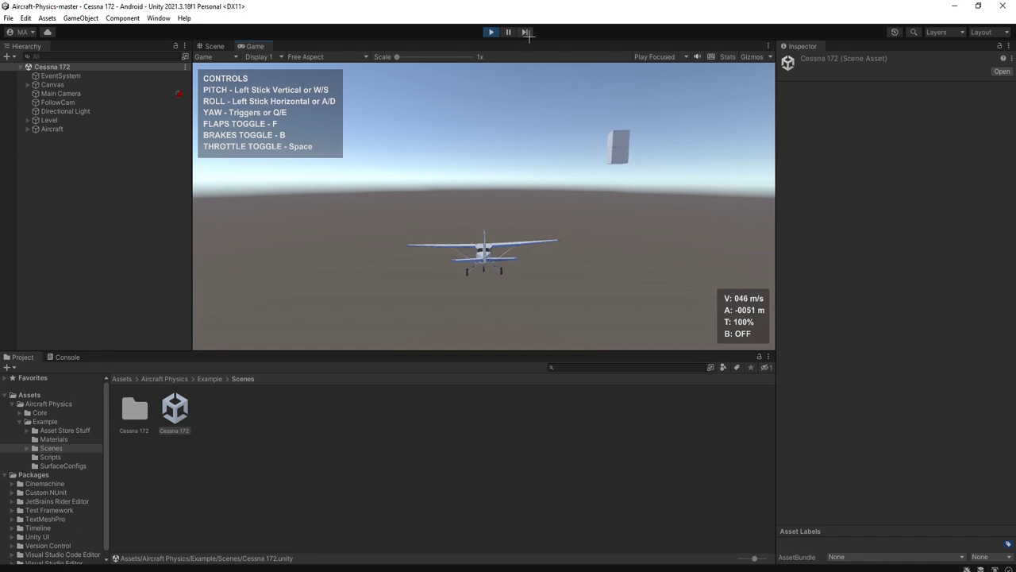
pyautogui.click(491, 32)
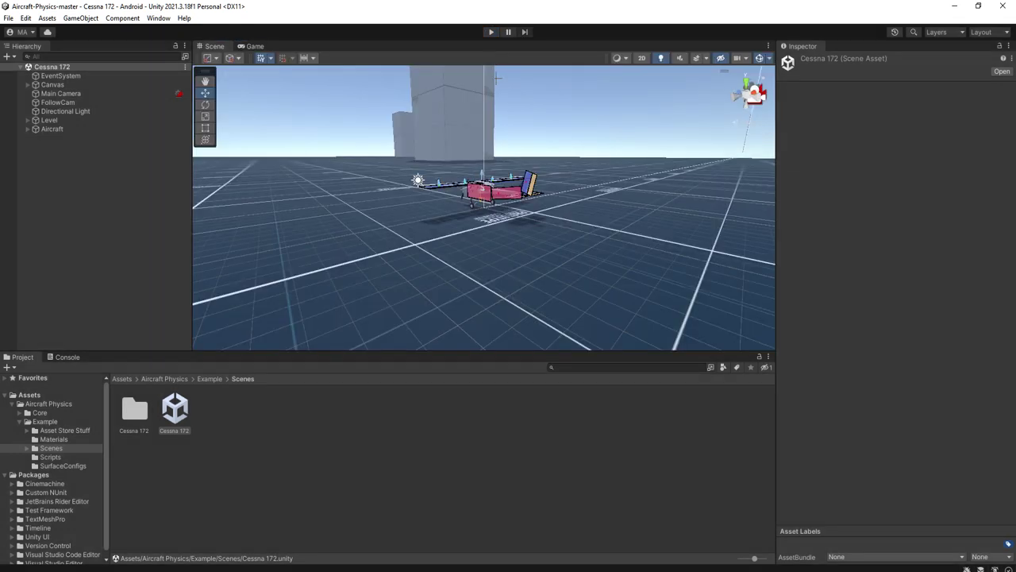
# Test another flight in play mode with the throttle on, then stop the game
pyautogui.click(492, 33)
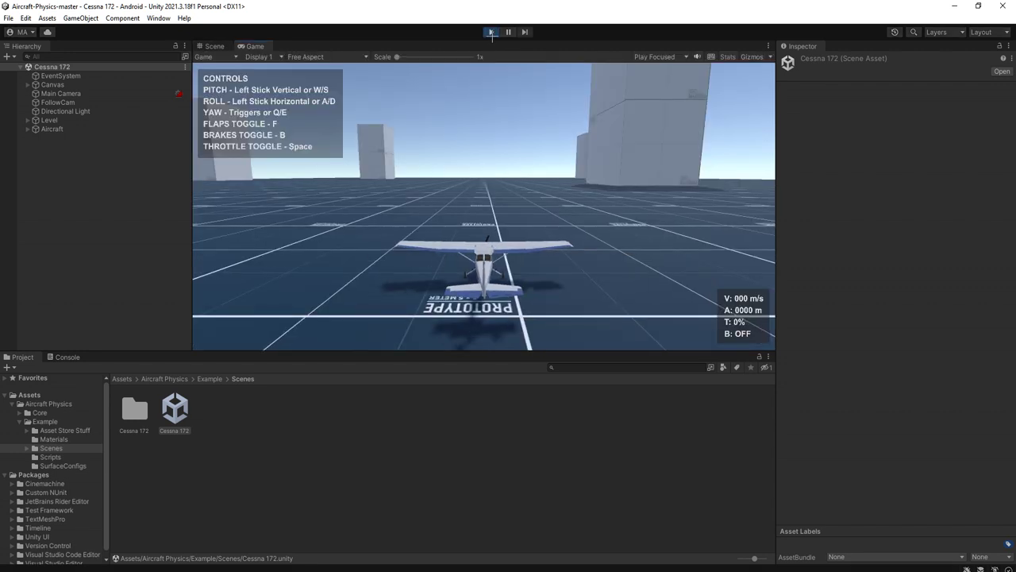
pyautogui.press('space')
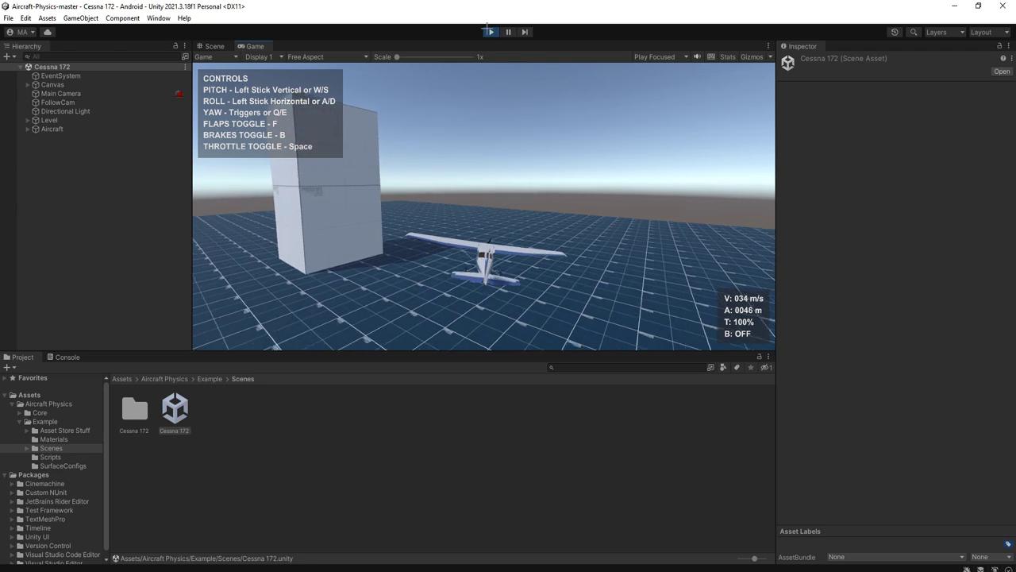
pyautogui.click(491, 32)
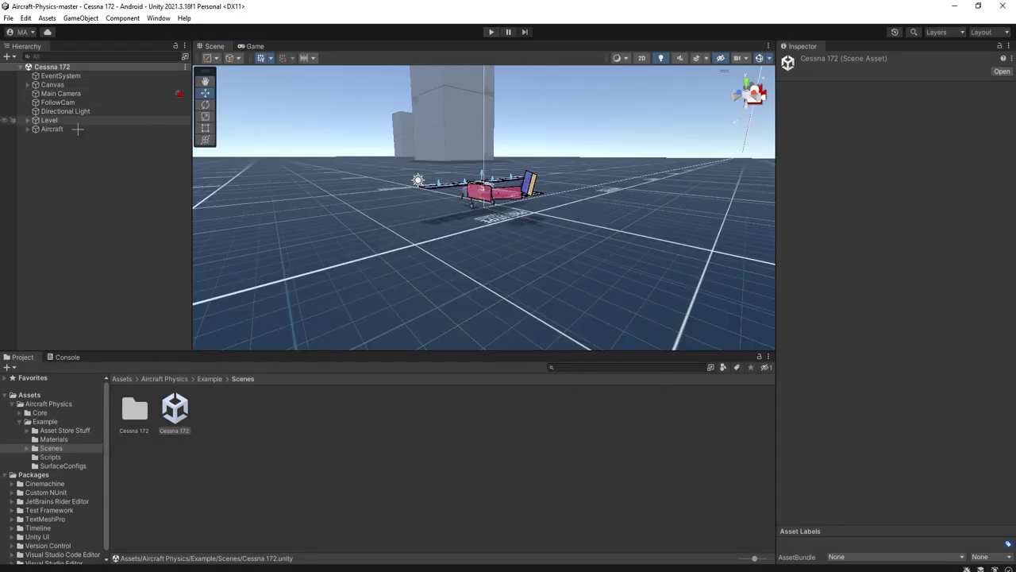
# Set the Thrust of the Aircraft object's Aircraft Physics script to 4000
pyautogui.click(123, 130)
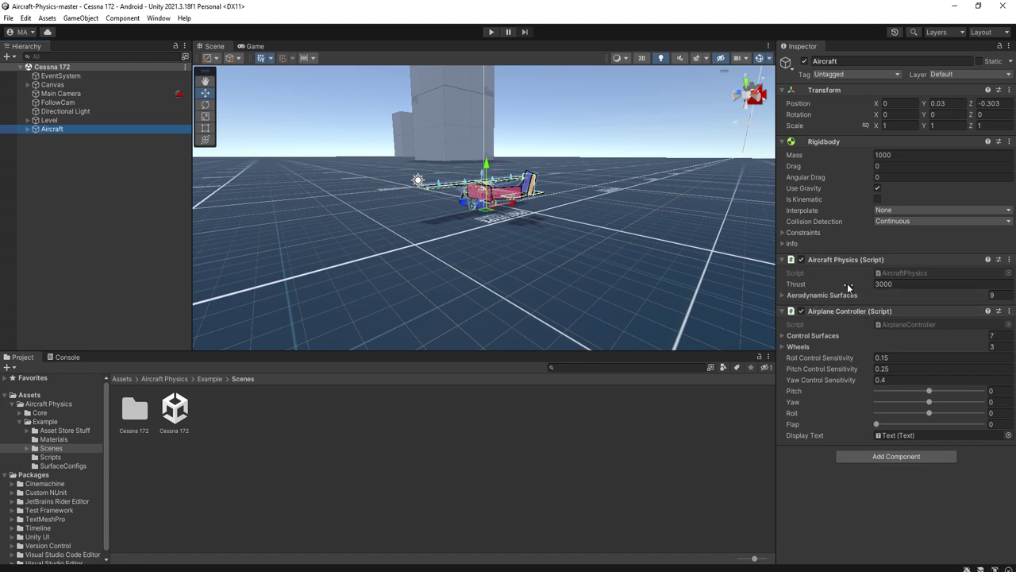
pyautogui.click(877, 286)
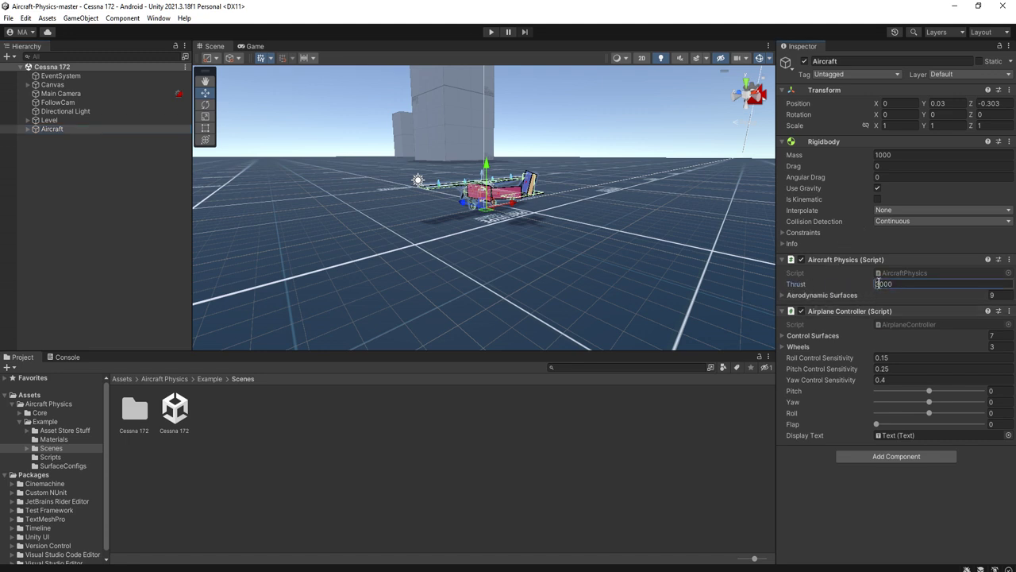
pyautogui.write('4000')
# Expand the Aircraft's Aerodynamic Surfaces list, locate its wing elements in the hierarchy and examine the wing objects' Aero Surface settings
pyautogui.click(785, 294)
pyautogui.click(783, 294)
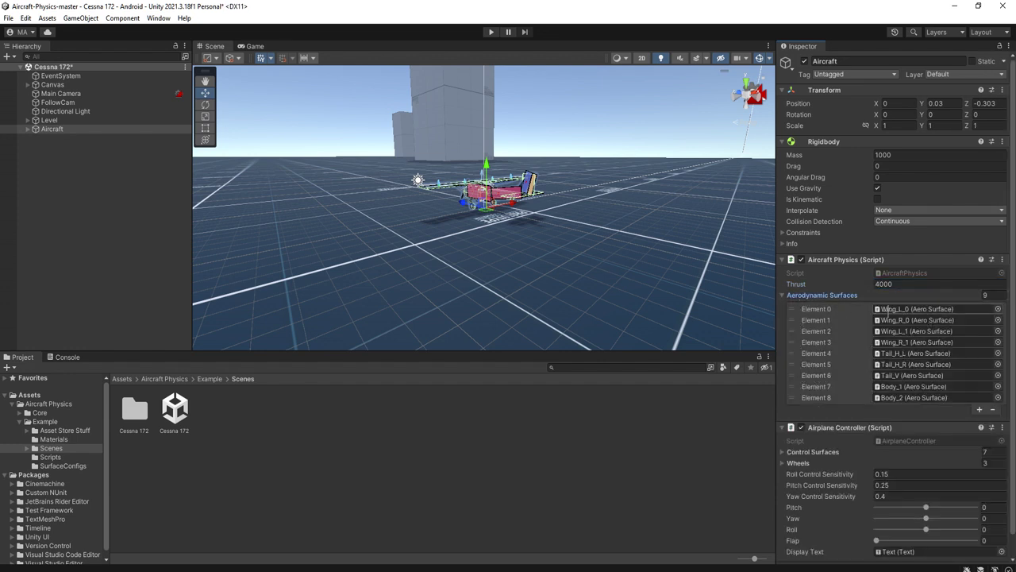
pyautogui.click(885, 309)
pyautogui.click(913, 320)
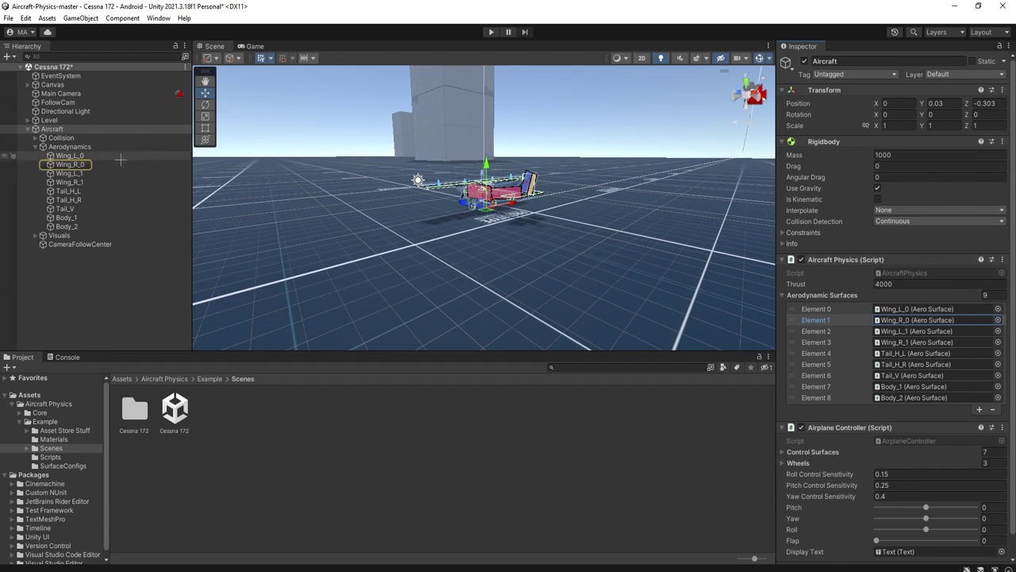
pyautogui.click(69, 157)
pyautogui.click(70, 164)
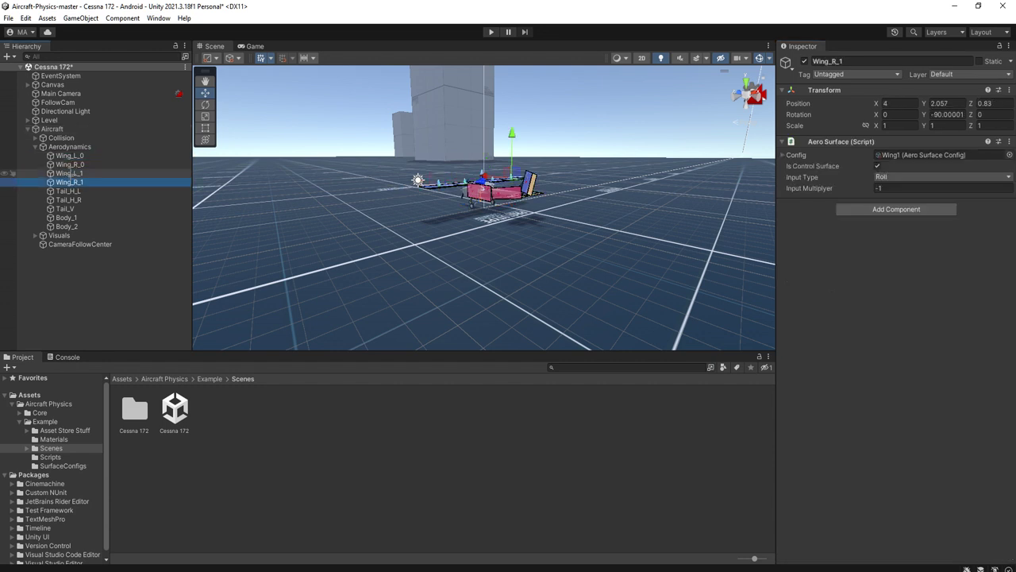
# Return to the Aircraft object and expand the Control Surfaces list of its Airplane Controller script
pyautogui.click(72, 147)
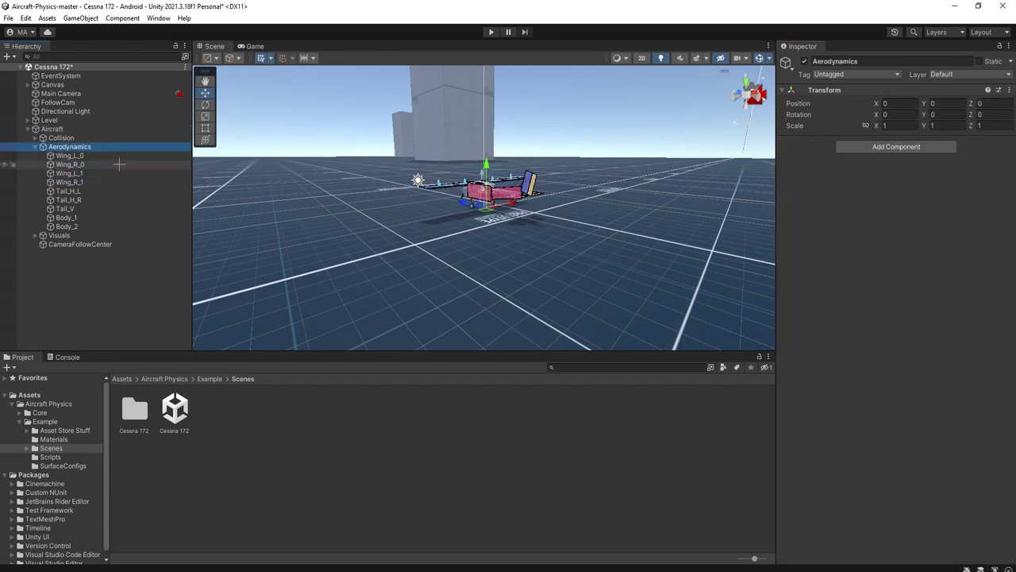
pyautogui.click(71, 128)
pyautogui.scroll(-1, 828, 375)
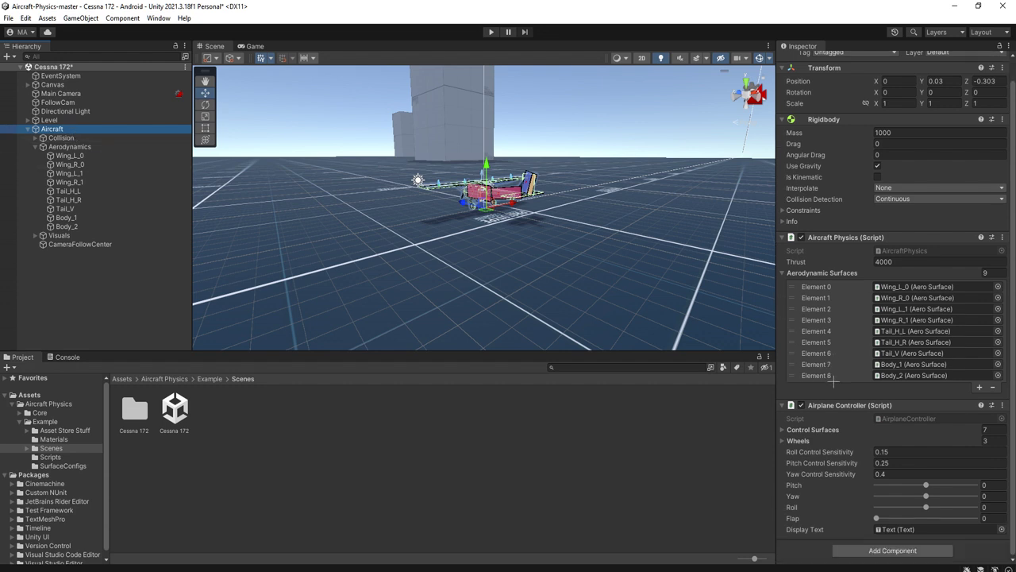
pyautogui.click(783, 430)
pyautogui.scroll(-3, 835, 449)
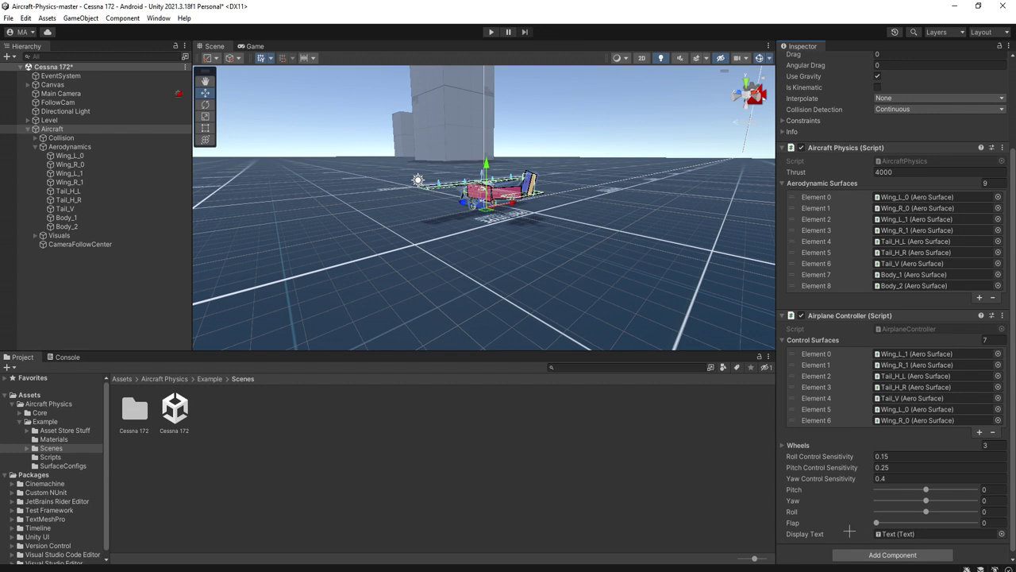
# Set the Airplane Controller's roll, pitch and yaw control sensitivities to 0.35, 0.45 and 0.6, and save the scene
pyautogui.scroll(-1, 849, 531)
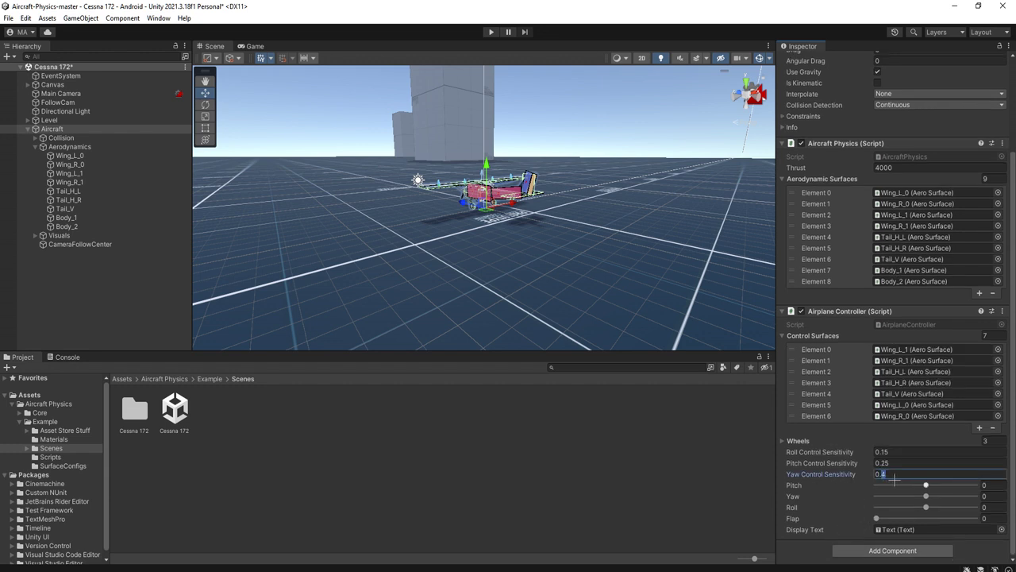
pyautogui.click(884, 463)
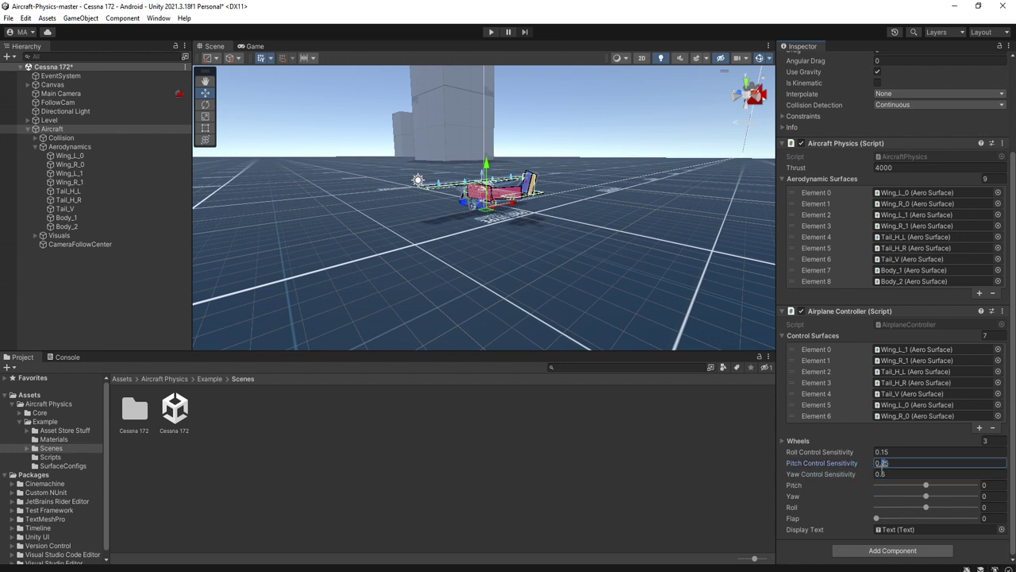
pyautogui.click(884, 452)
pyautogui.press('BackSpace')
pyautogui.write('3')
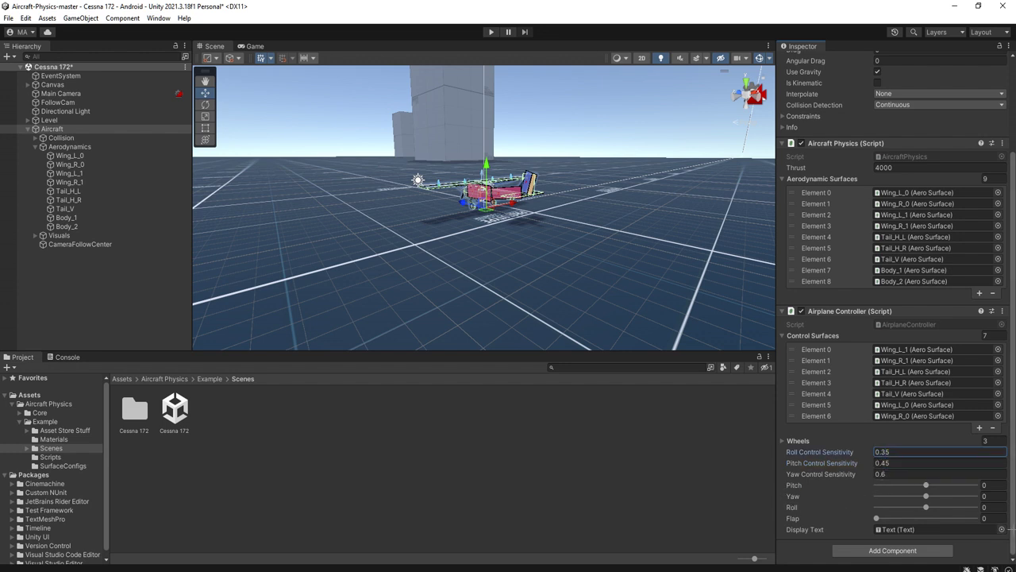
pyautogui.hotkey('ctrl', 's')
# Run the scene, turn the throttle on and pitch the aircraft up to take off
pyautogui.click(491, 31)
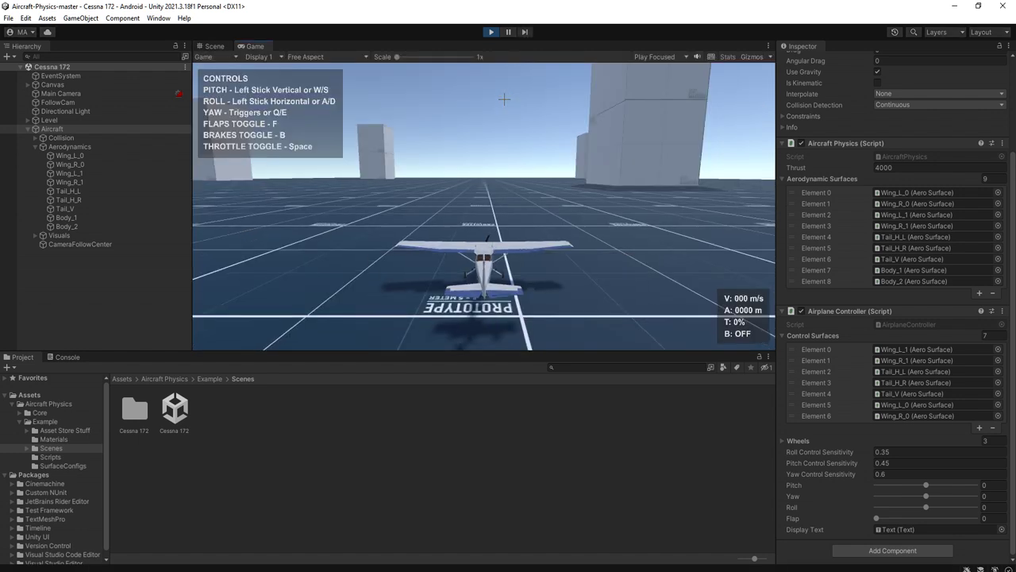
pyautogui.press('space')
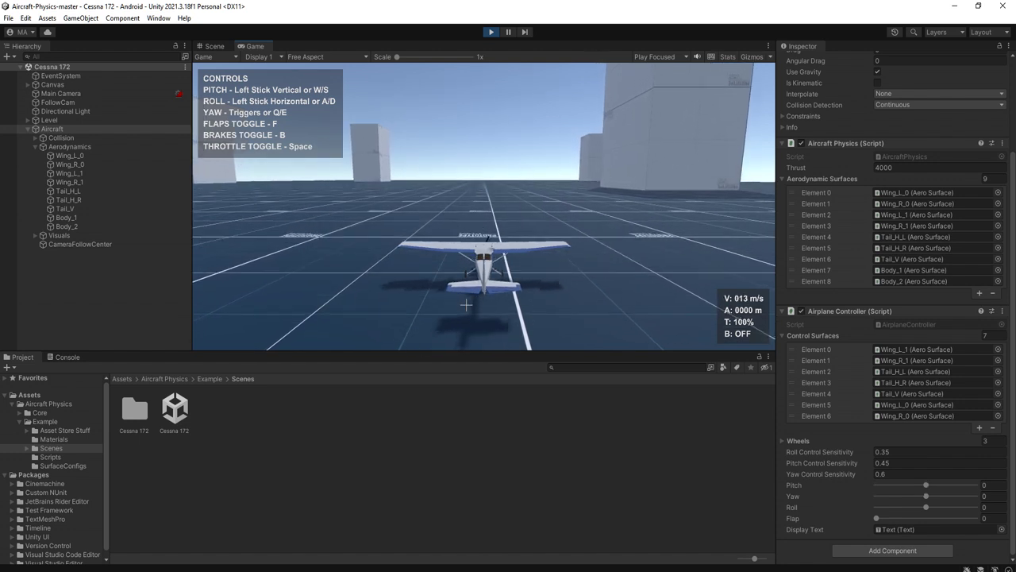
pyautogui.press('s')
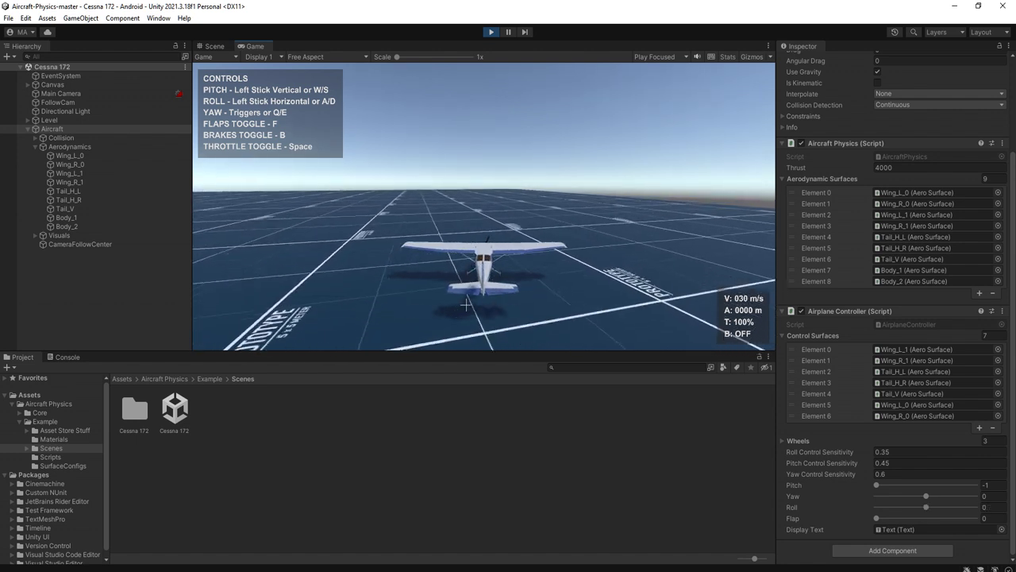
pyautogui.press('s')
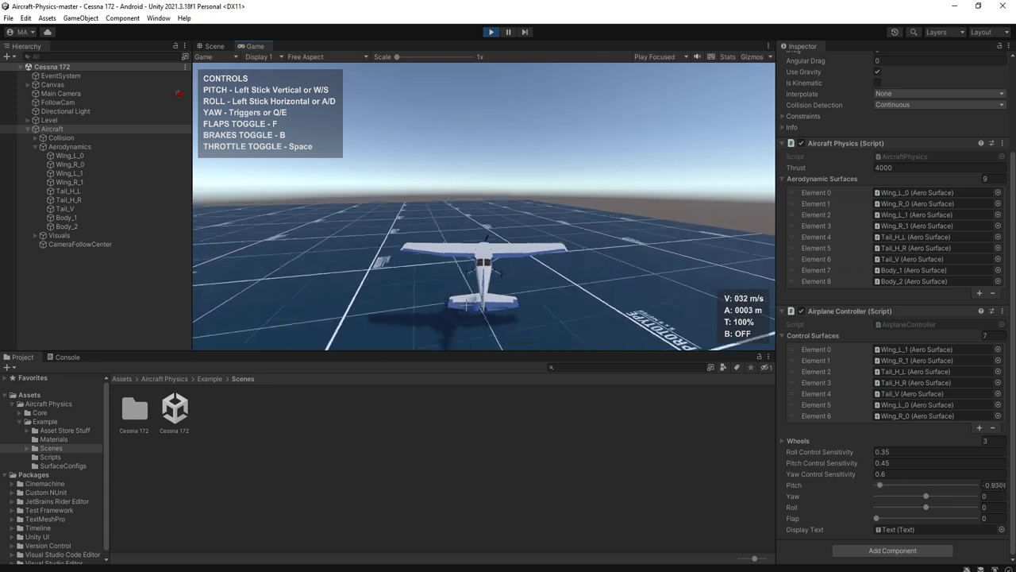
# Bank the airborne aircraft left and right while pitching up to test the roll and pitch response
pyautogui.press('a')
pyautogui.press('d')
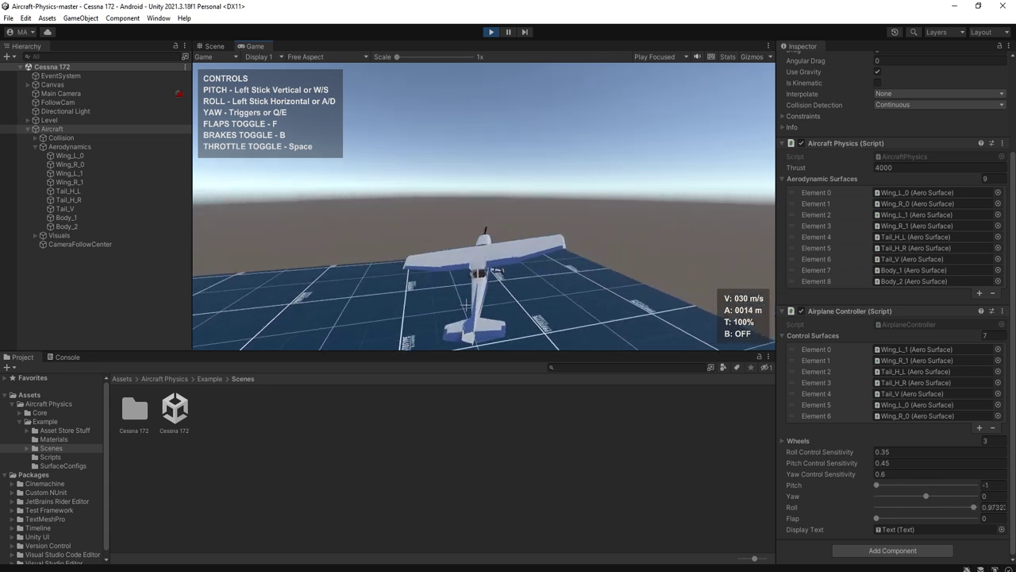
pyautogui.press('s')
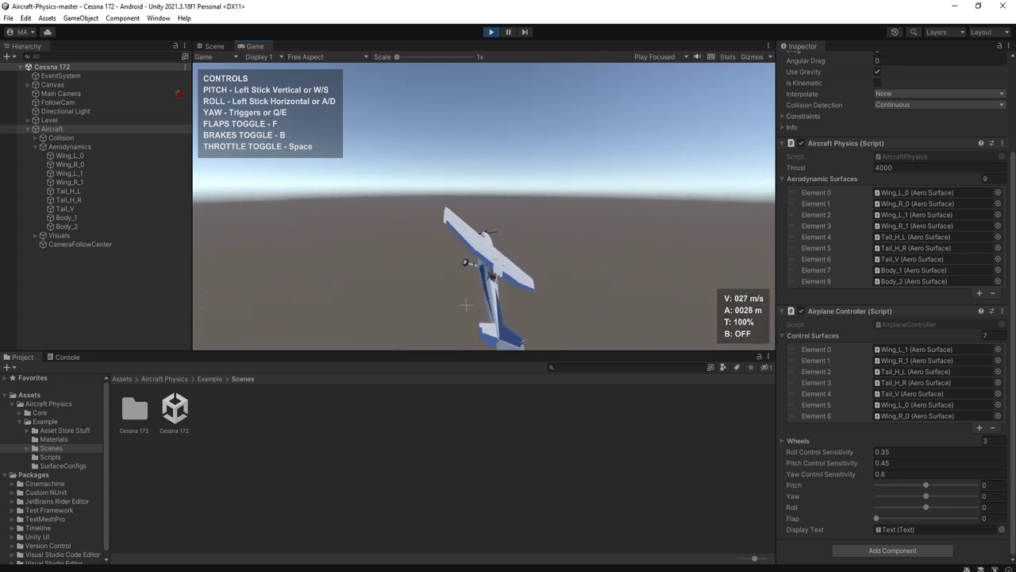
pyautogui.press('s')
pyautogui.press('d')
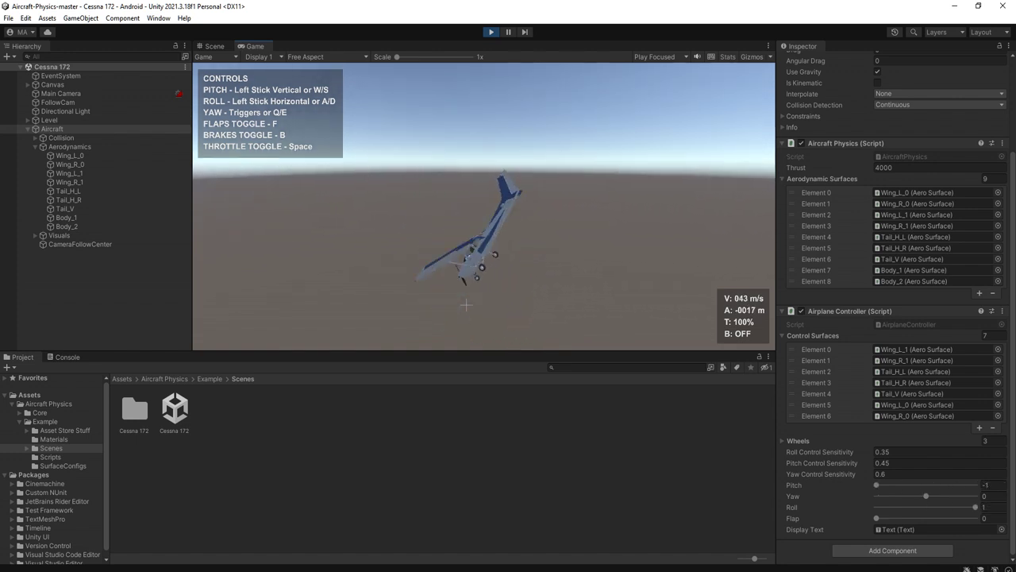
pyautogui.press('a')
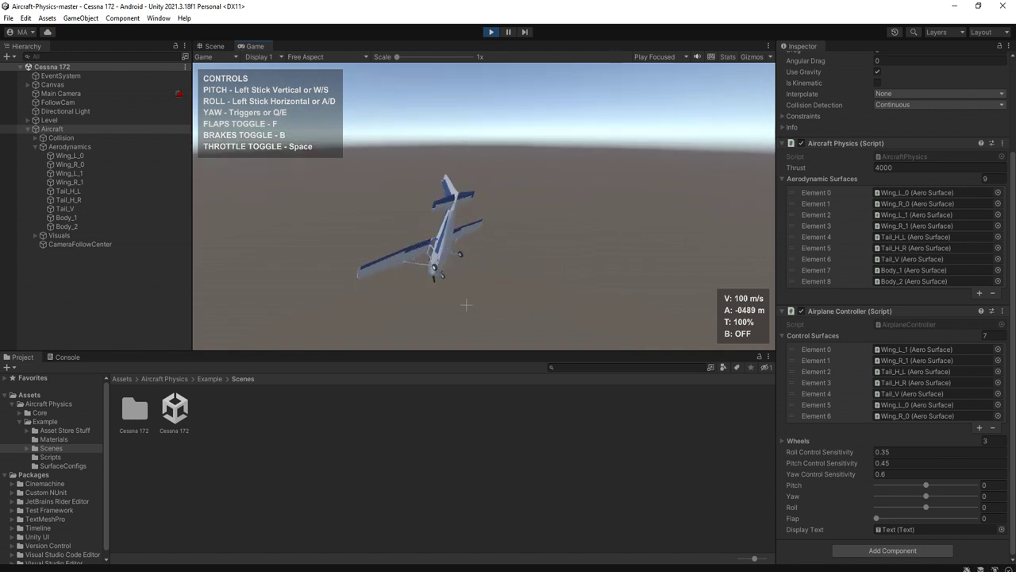
# Cut the throttle, pitch up and bank left in the glide, and exit play mode
pyautogui.press('space')
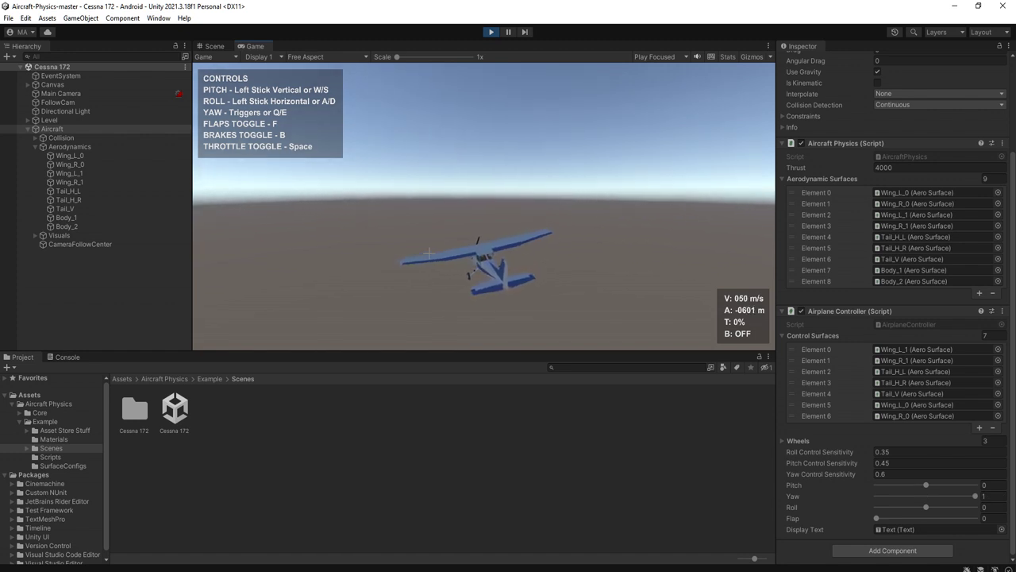
pyautogui.press('s')
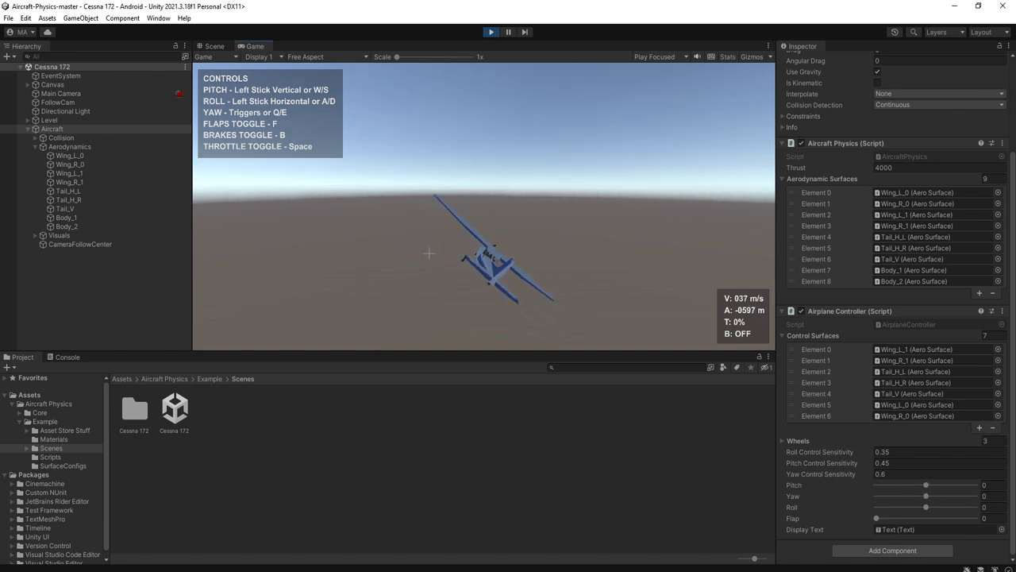
pyautogui.press('a')
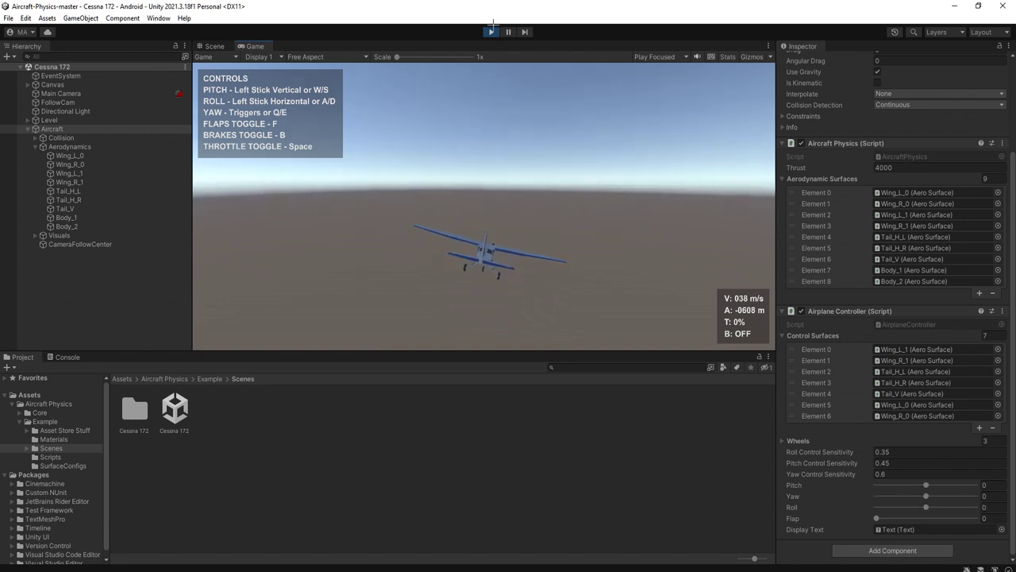
pyautogui.click(490, 32)
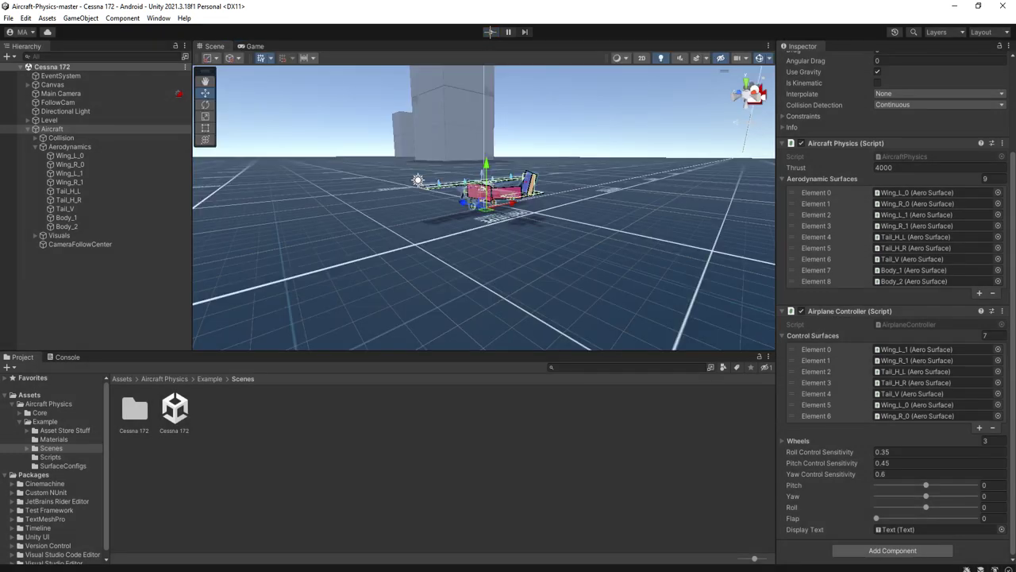
pyautogui.click(347, 439)
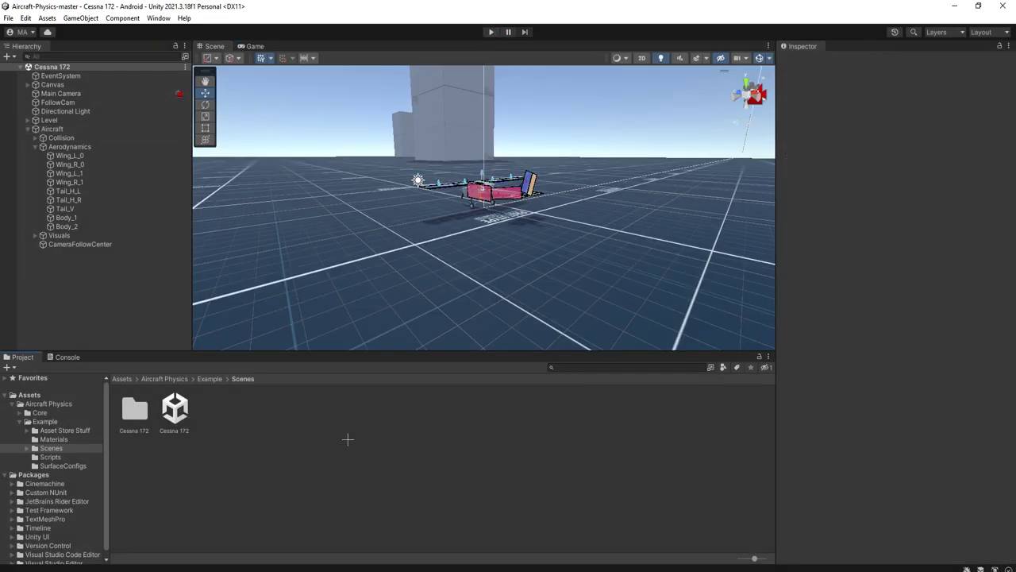
pyautogui.click(77, 254)
pyautogui.scroll(-2, 536, 238)
pyautogui.moveTo(536, 238); pyautogui.dragTo(374, 304, button='right')
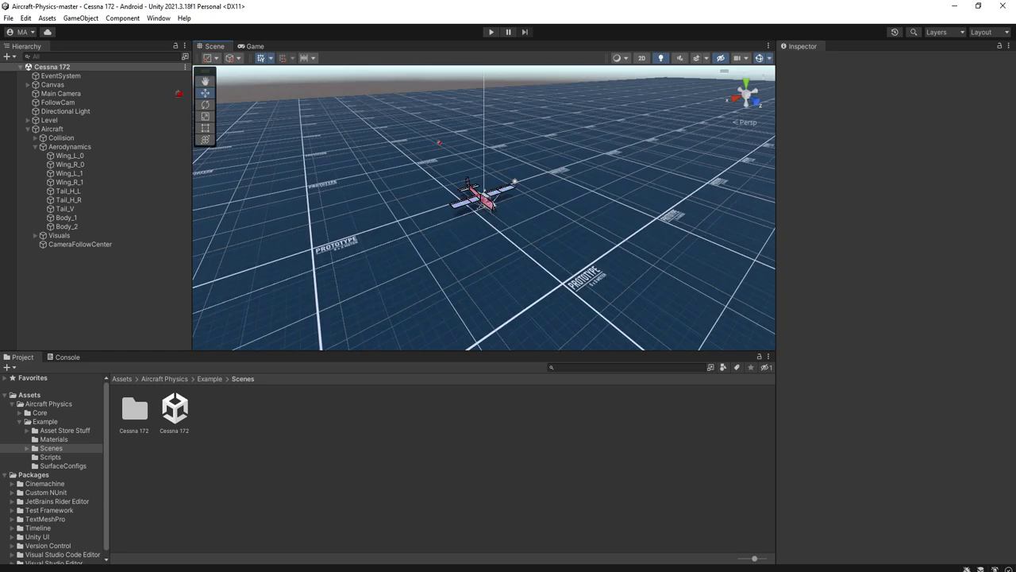
# Switch to the Aircraft-Physics GitHub page in Chrome and look through its README, including the components and surface parameter sections
pyautogui.hotkey('alt', 'Tab')
pyautogui.scroll(-11, 312, 299)
pyautogui.scroll(13, 209, 352)
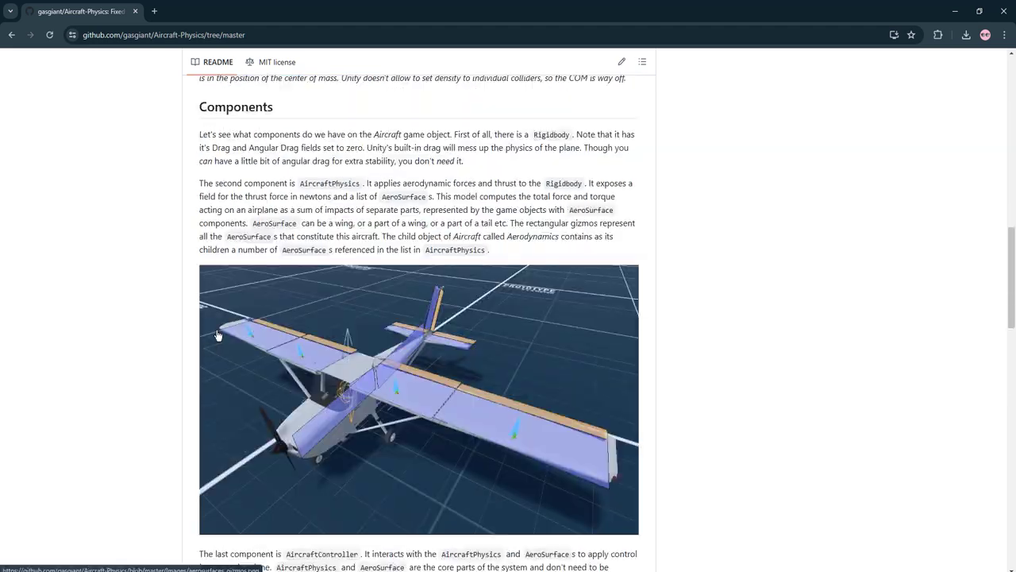
pyautogui.click(286, 35)
pyautogui.scroll(-20, 190, 307)
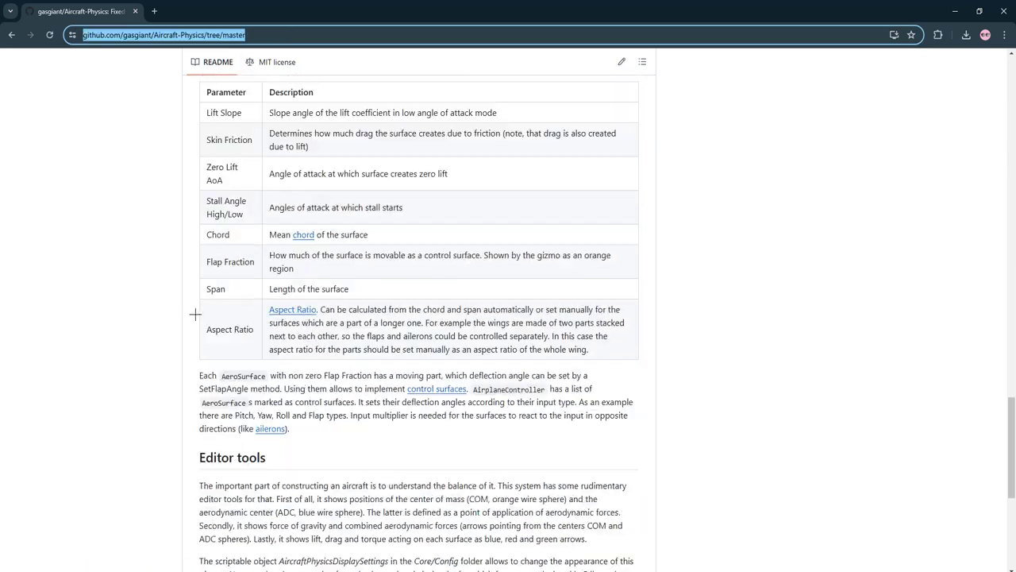
pyautogui.scroll(20, 194, 316)
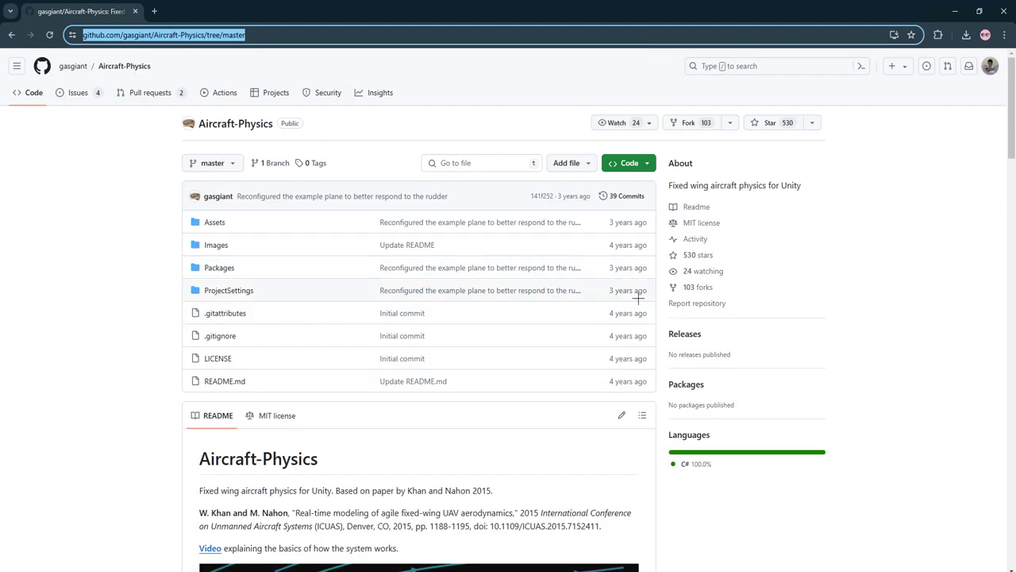
# Star the Aircraft-Physics repository on GitHub and return to the Getting started section of its README
pyautogui.click(769, 128)
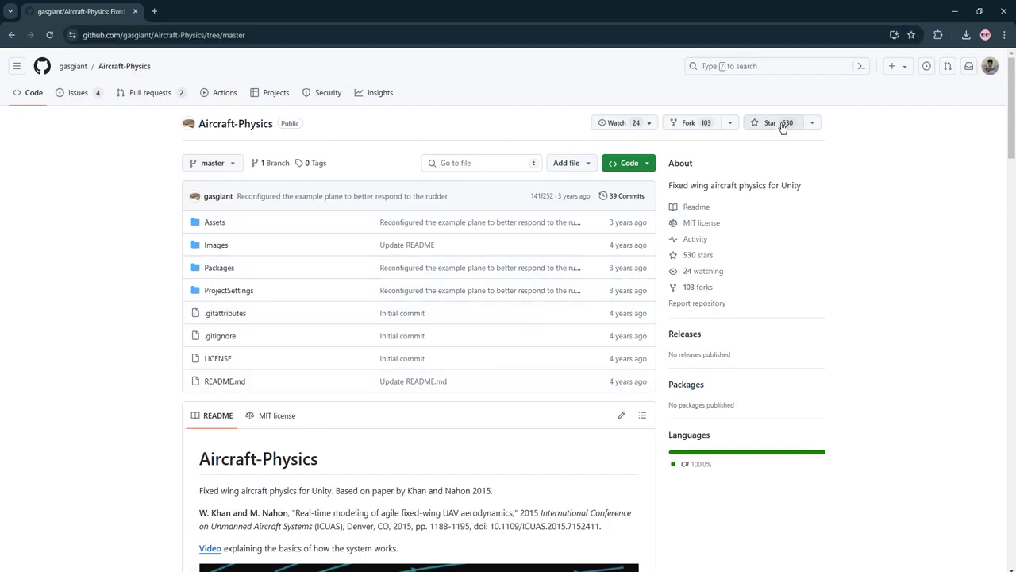
pyautogui.scroll(-3, 295, 336)
pyautogui.scroll(3, 458, 241)
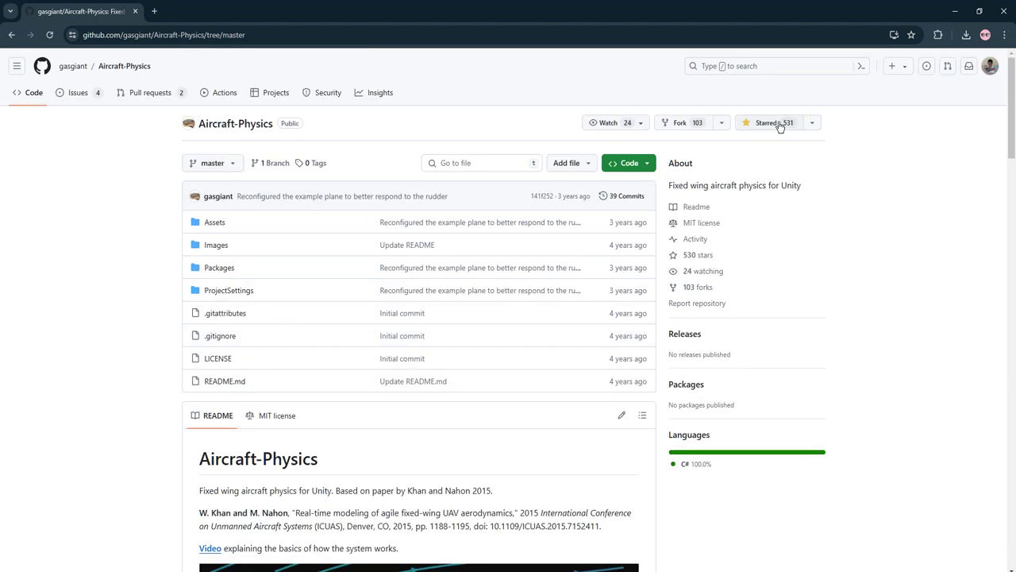
pyautogui.scroll(-8, 161, 293)
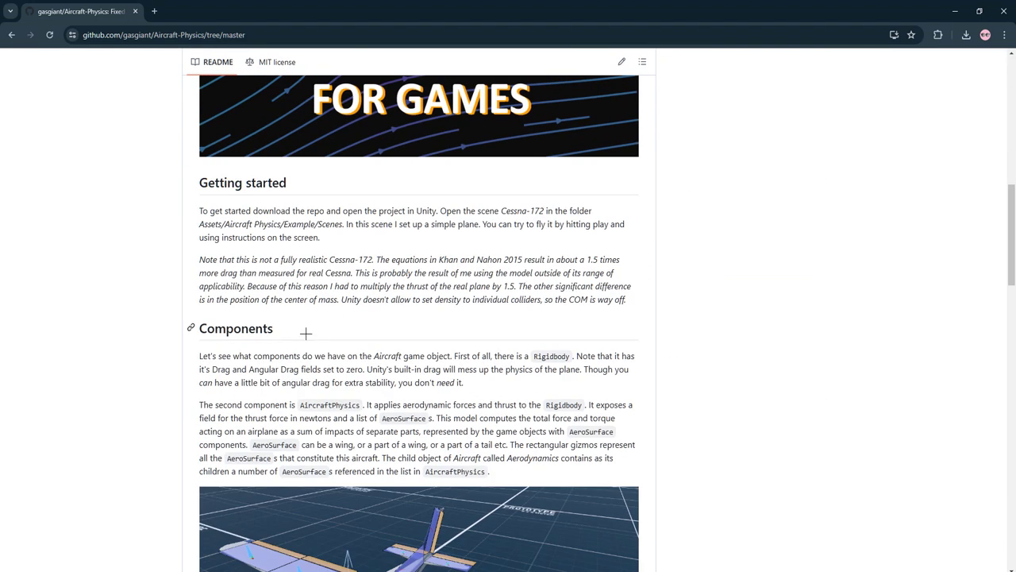